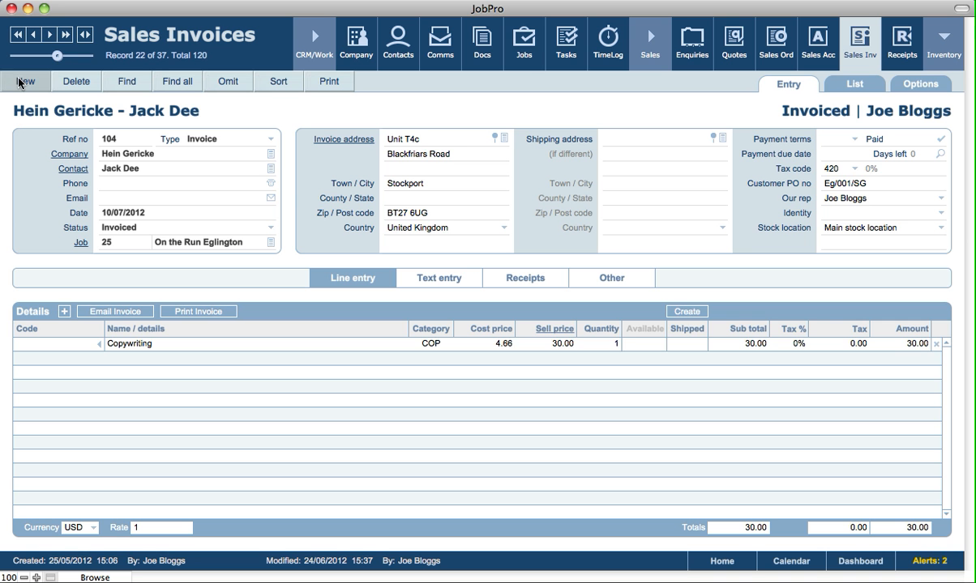
Step: Create a new blank sales invoice
{"action": "left_click", "coordinate": [22, 82]}
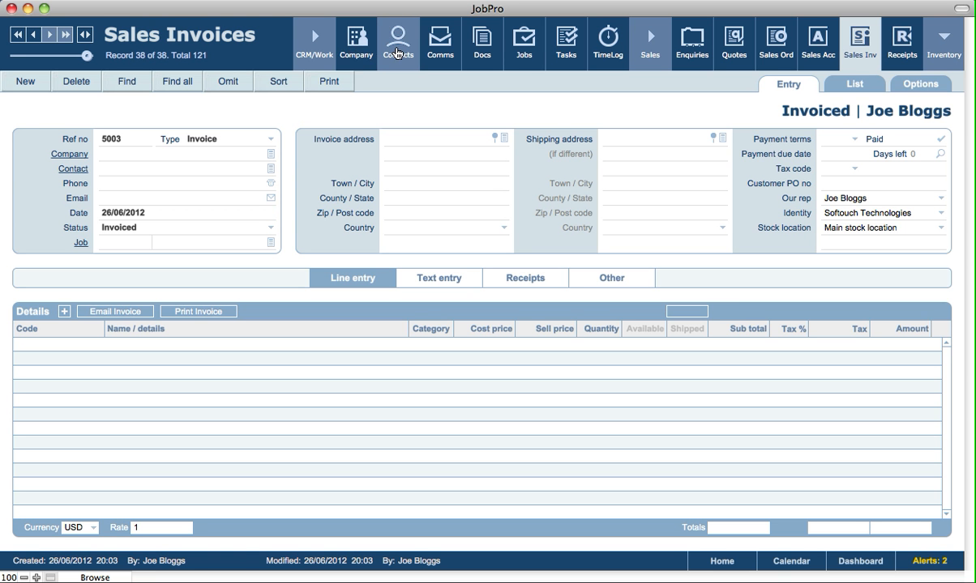
Step: Examine the places an invoice can start from: the customer's account, quotations, sales orders, and the job's resources and invoices
{"action": "left_click", "coordinate": [352, 52]}
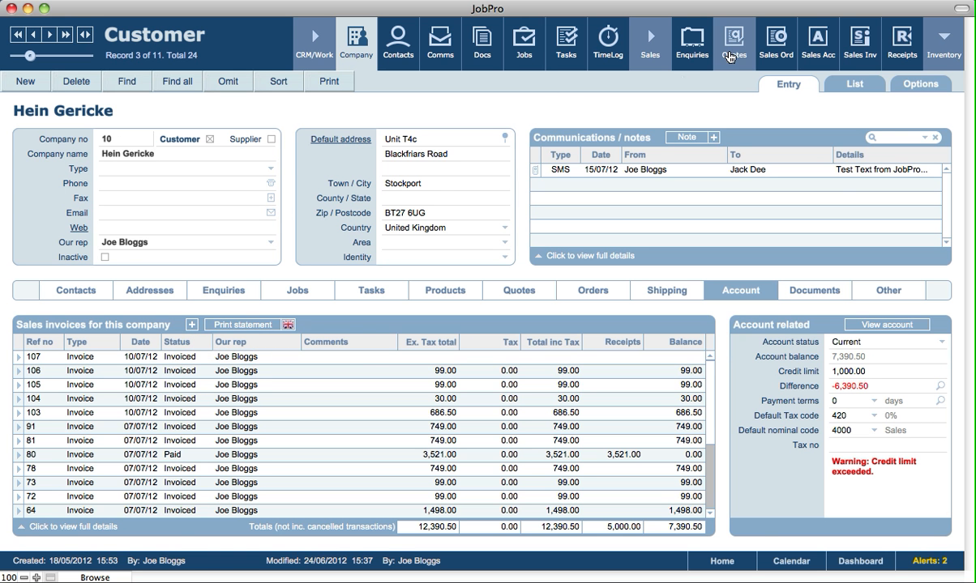
{"action": "left_click", "coordinate": [732, 55]}
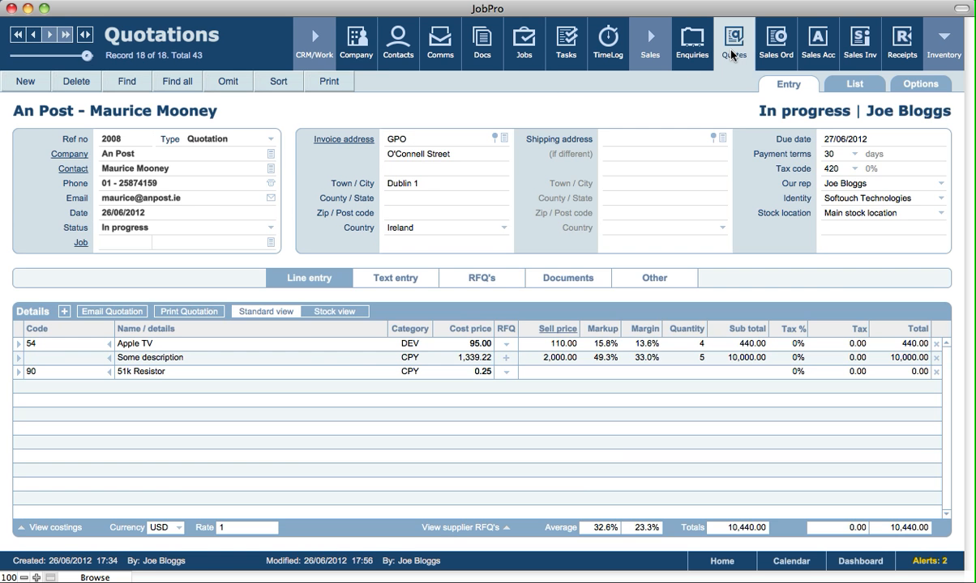
{"action": "left_click", "coordinate": [774, 49]}
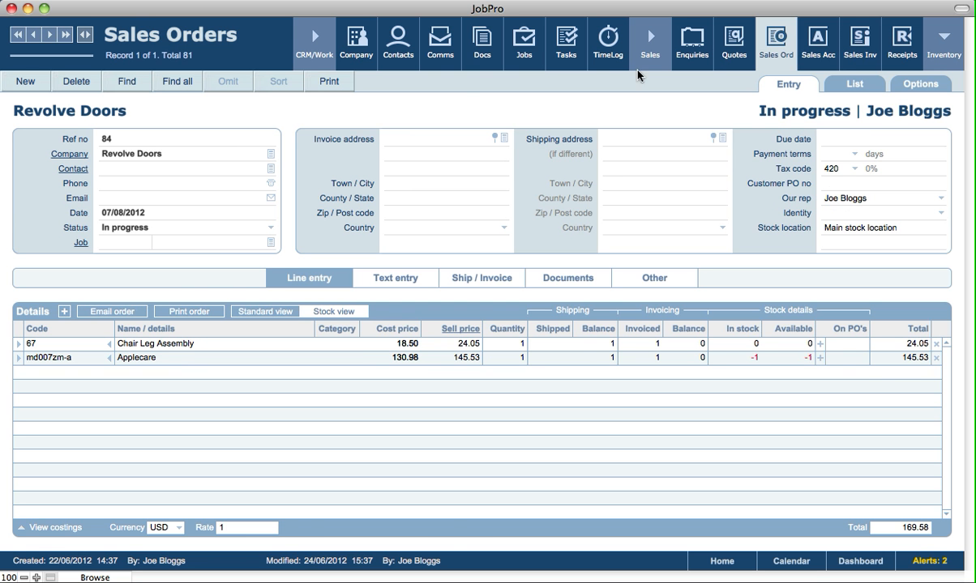
{"action": "left_click", "coordinate": [524, 57]}
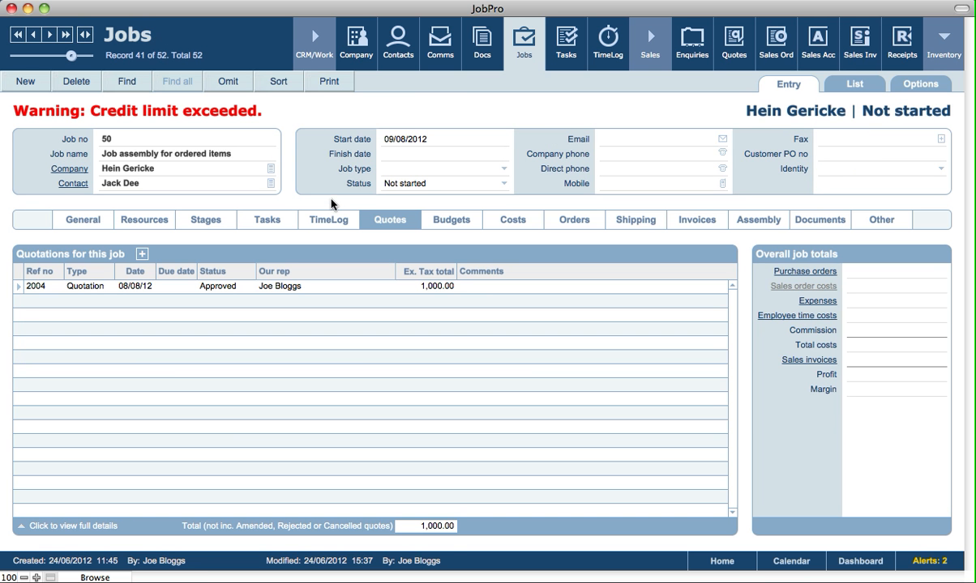
{"action": "left_click", "coordinate": [688, 224]}
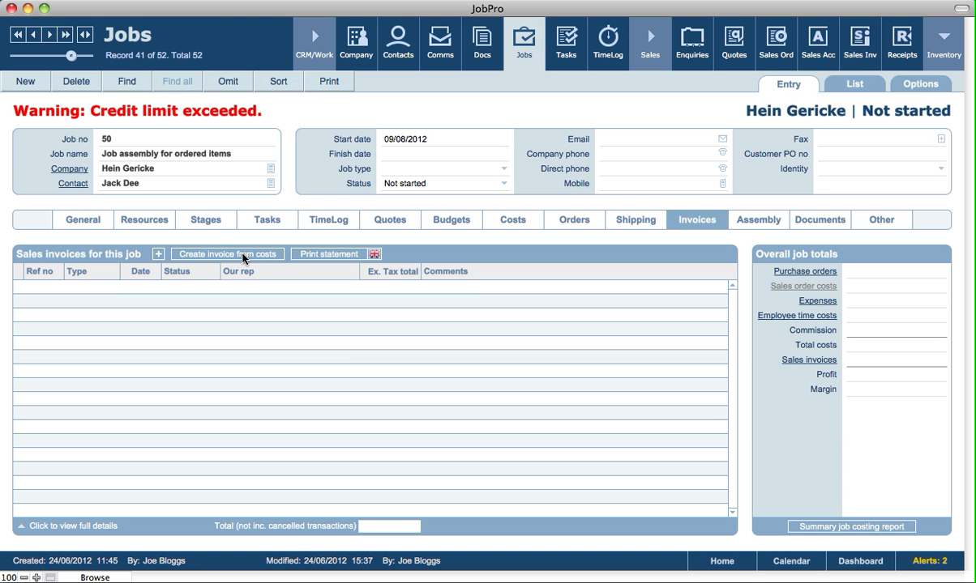
{"action": "left_click", "coordinate": [145, 221]}
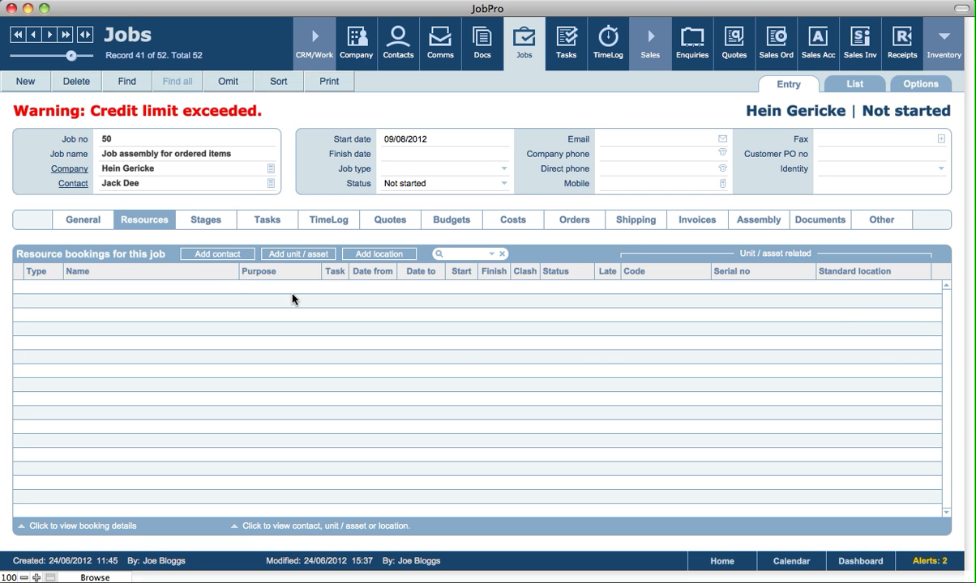
{"action": "left_click", "coordinate": [679, 220]}
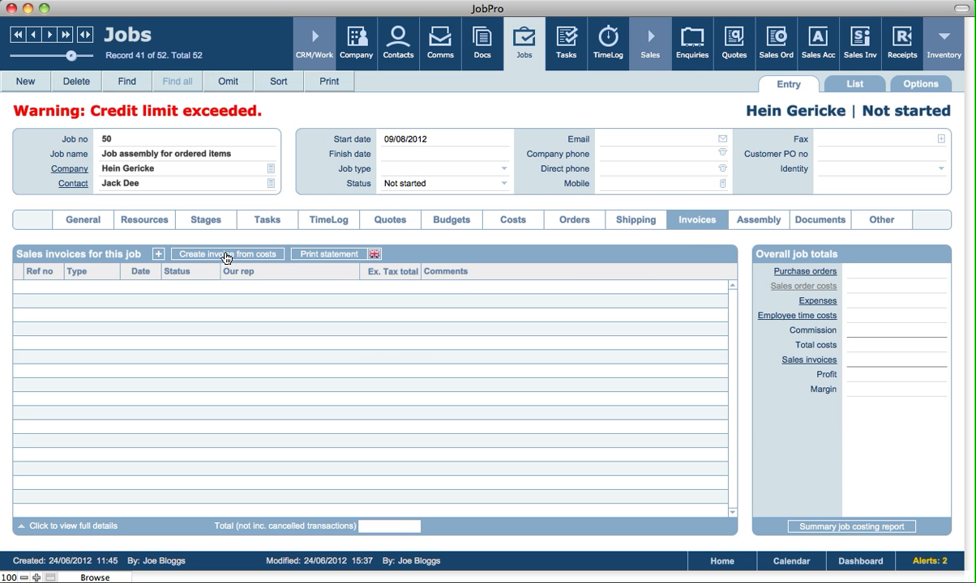
{"action": "left_click", "coordinate": [719, 109]}
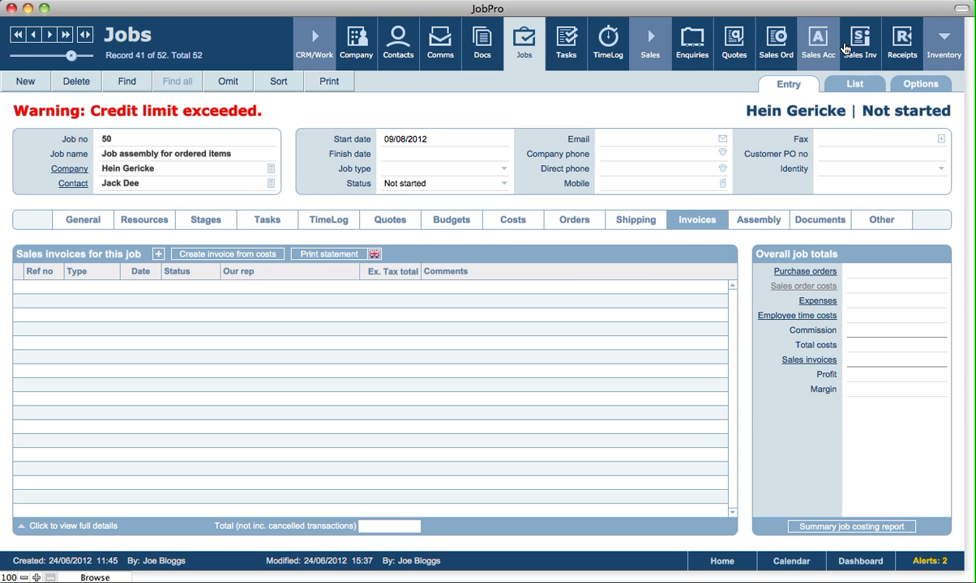
Step: Preview the printed account statement for the customer Hein Gericke and close the preview
{"action": "left_click", "coordinate": [365, 45]}
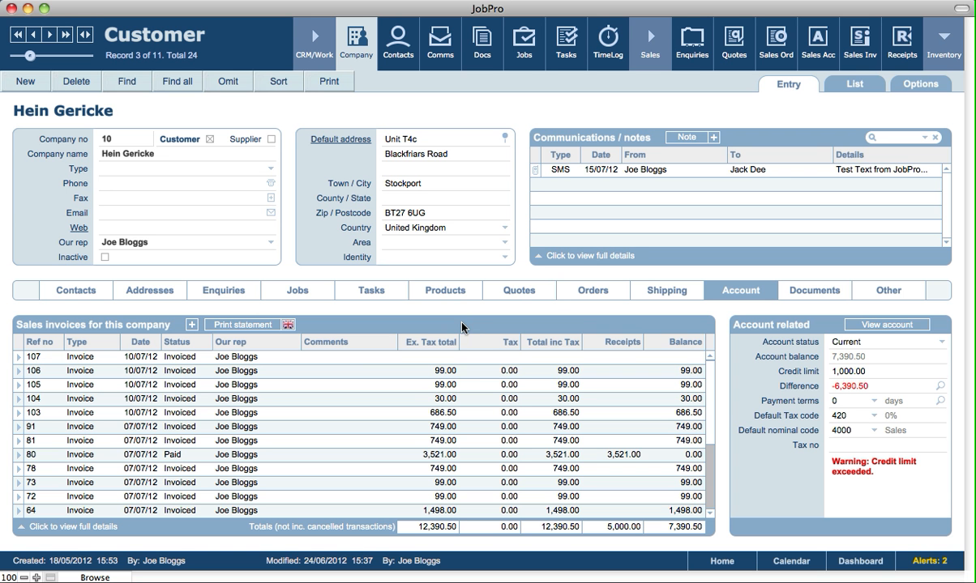
{"action": "left_click", "coordinate": [247, 330]}
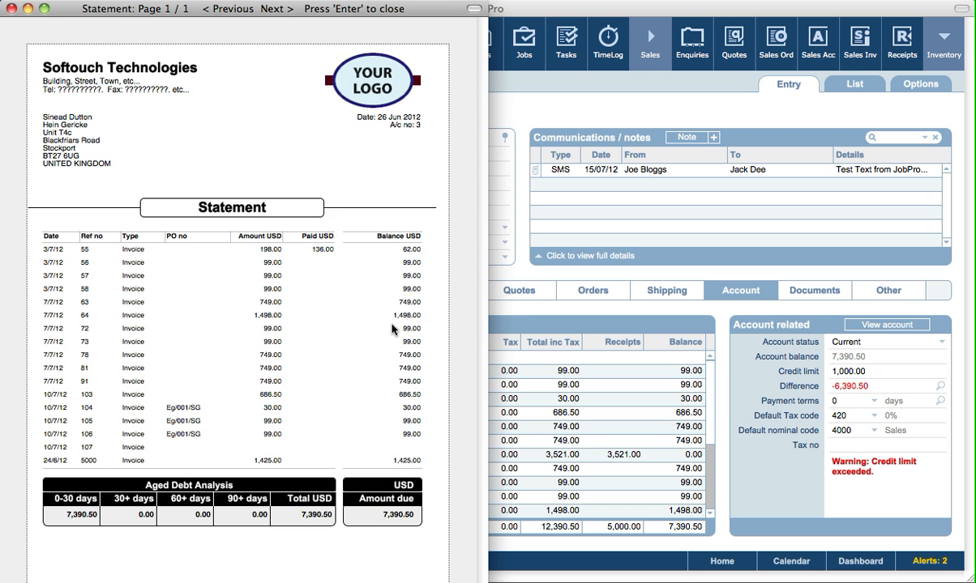
{"action": "key", "text": "Return"}
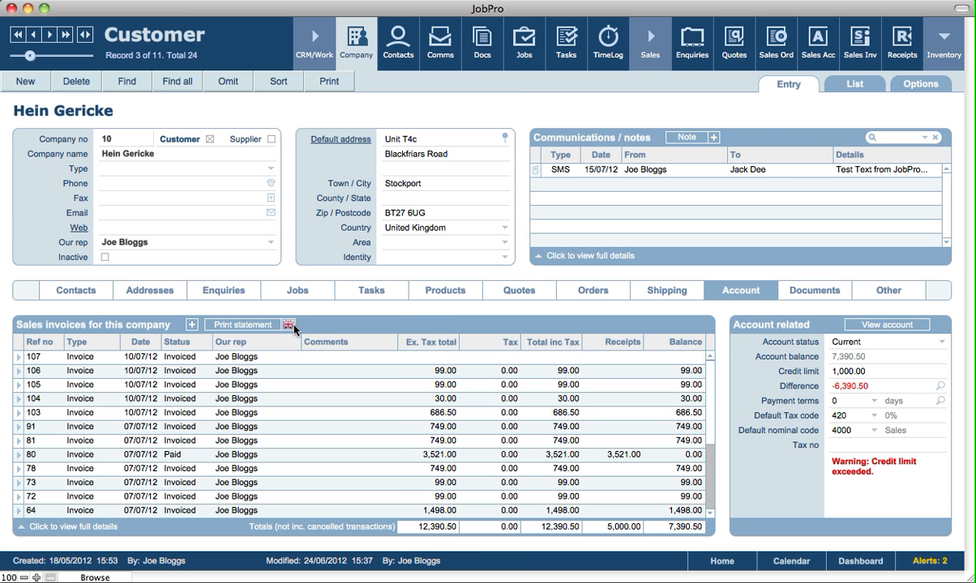
{"action": "left_click", "coordinate": [191, 328]}
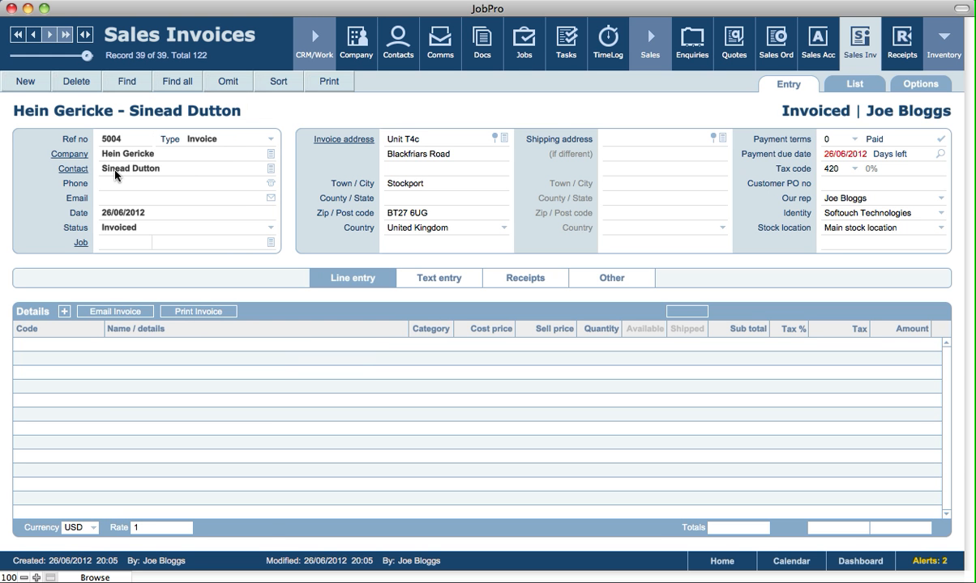
{"action": "left_click", "coordinate": [271, 168]}
{"action": "left_click", "coordinate": [303, 108]}
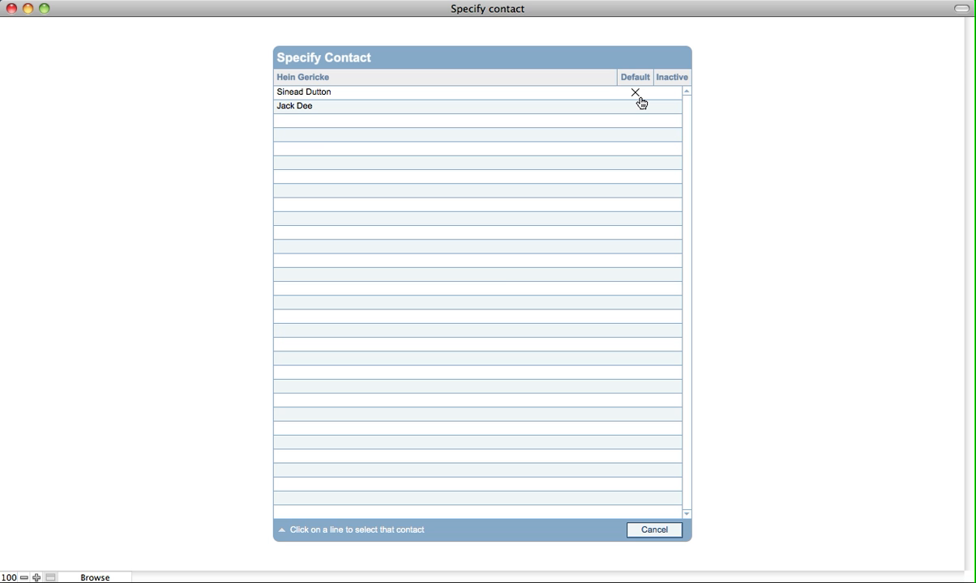
{"action": "left_click", "coordinate": [305, 107]}
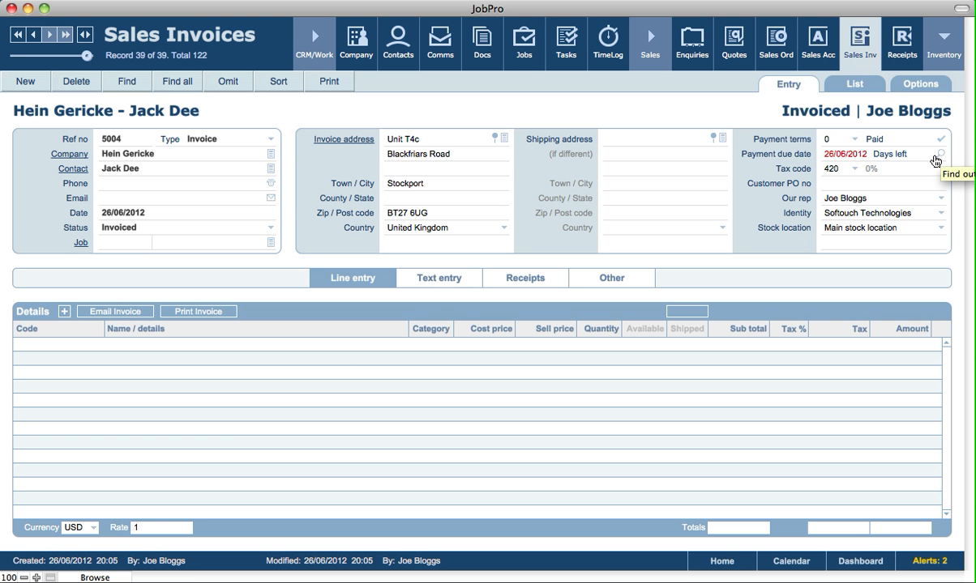
Step: Check the available tax codes for the invoice and enter the customer's purchase order number
{"action": "left_click", "coordinate": [835, 169]}
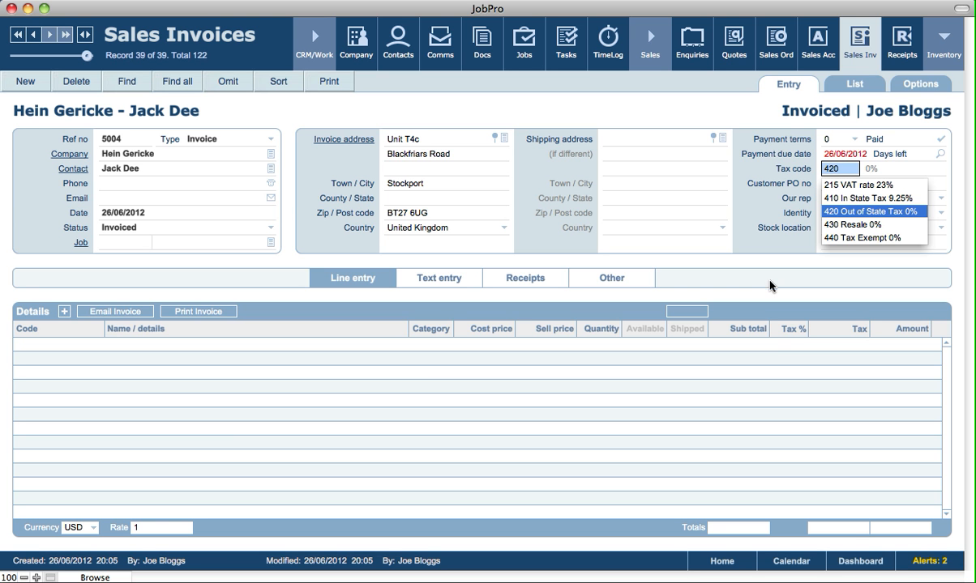
{"action": "left_click", "coordinate": [721, 267]}
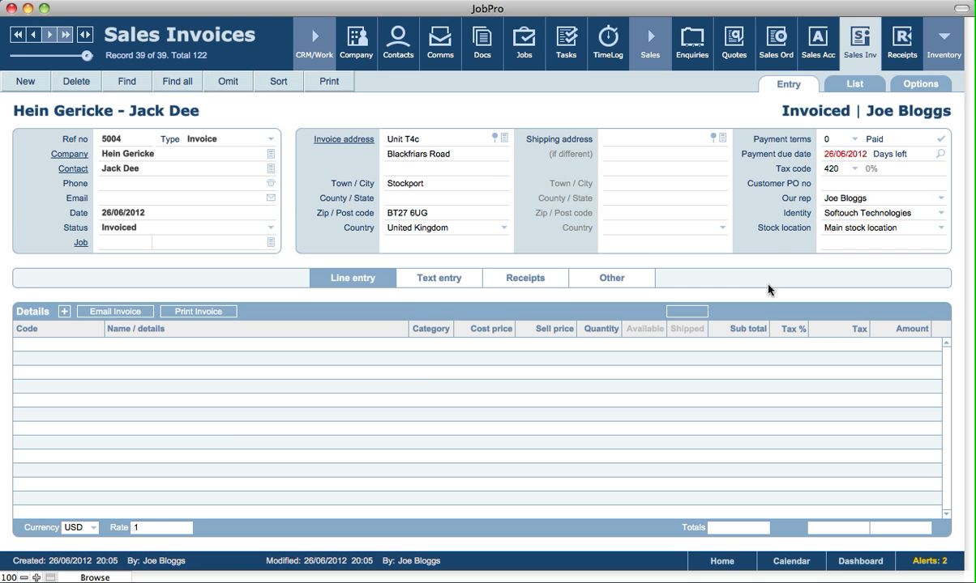
{"action": "left_click", "coordinate": [842, 184]}
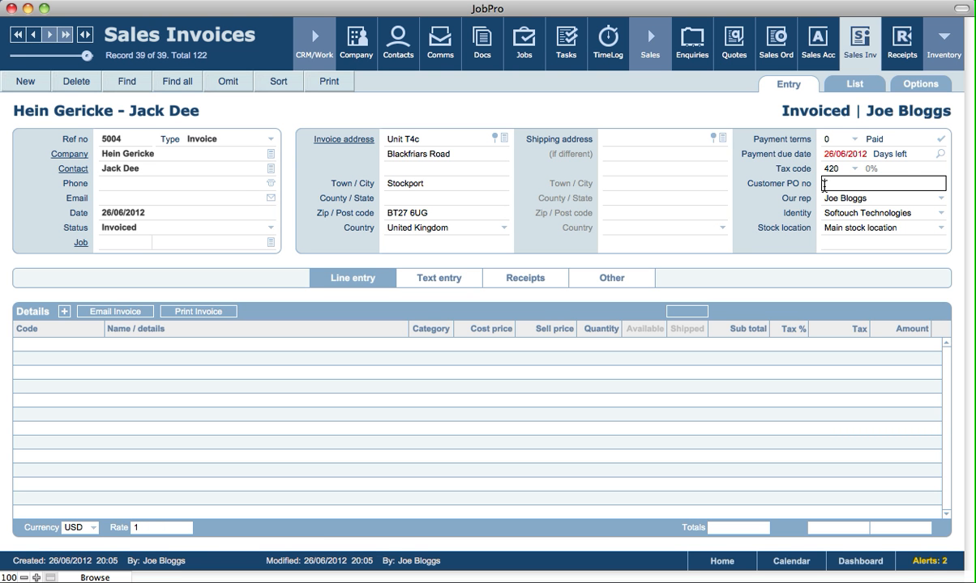
{"action": "type", "text": "23423423"}
{"action": "left_click", "coordinate": [896, 158]}
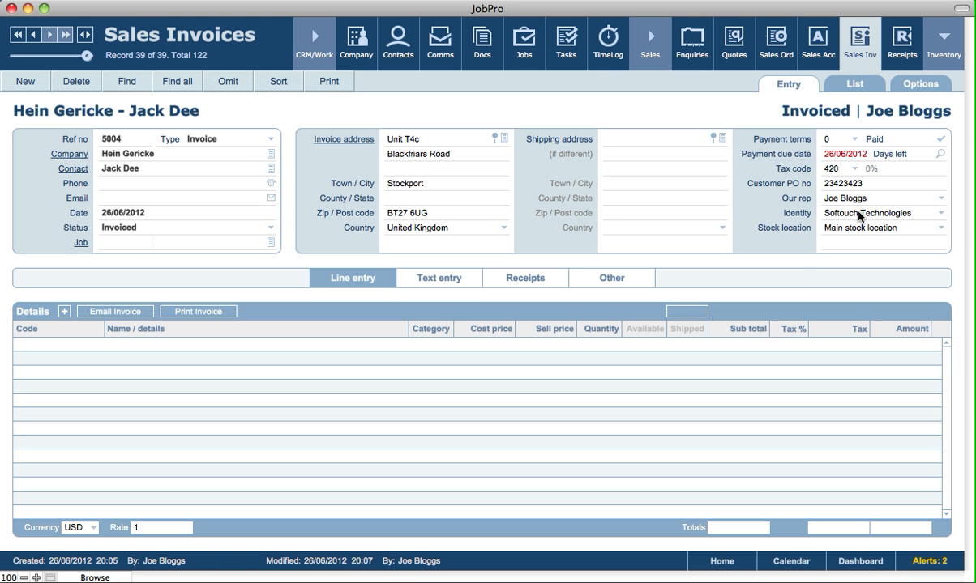
Step: Look through the identity and stock location choices, keeping Softouch Technologies and Main stock location on the invoice
{"action": "left_click", "coordinate": [842, 216]}
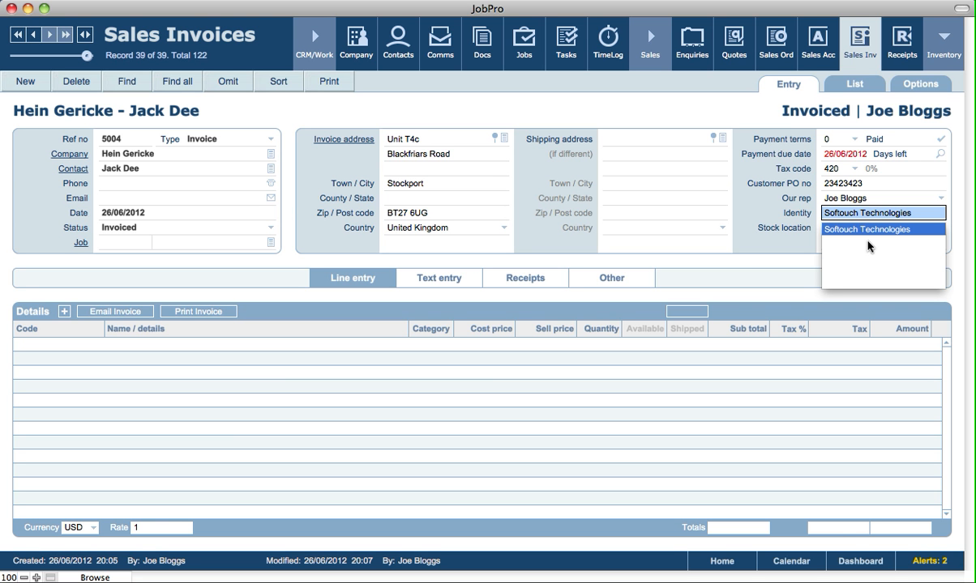
{"action": "left_click", "coordinate": [687, 119]}
{"action": "left_click", "coordinate": [687, 119]}
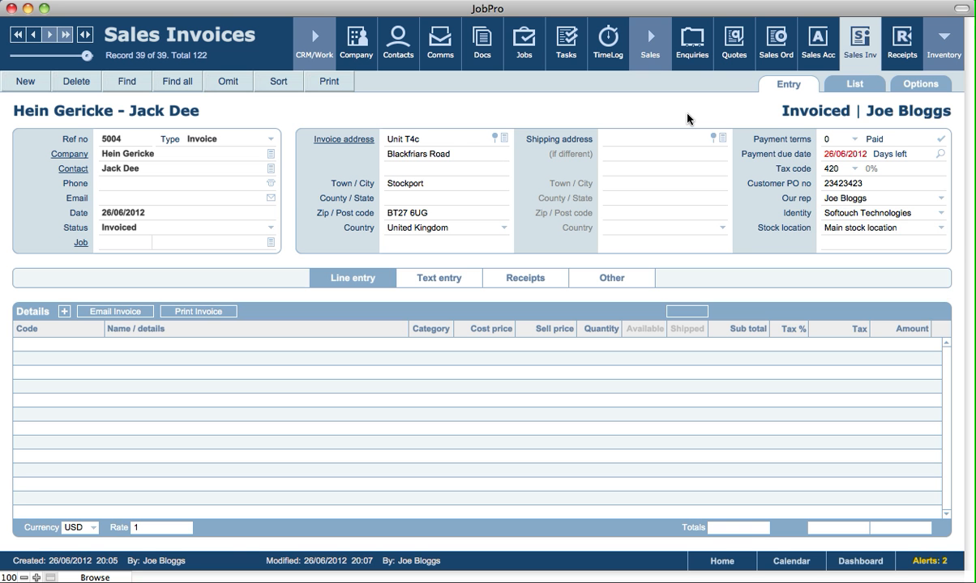
{"action": "left_click", "coordinate": [858, 229]}
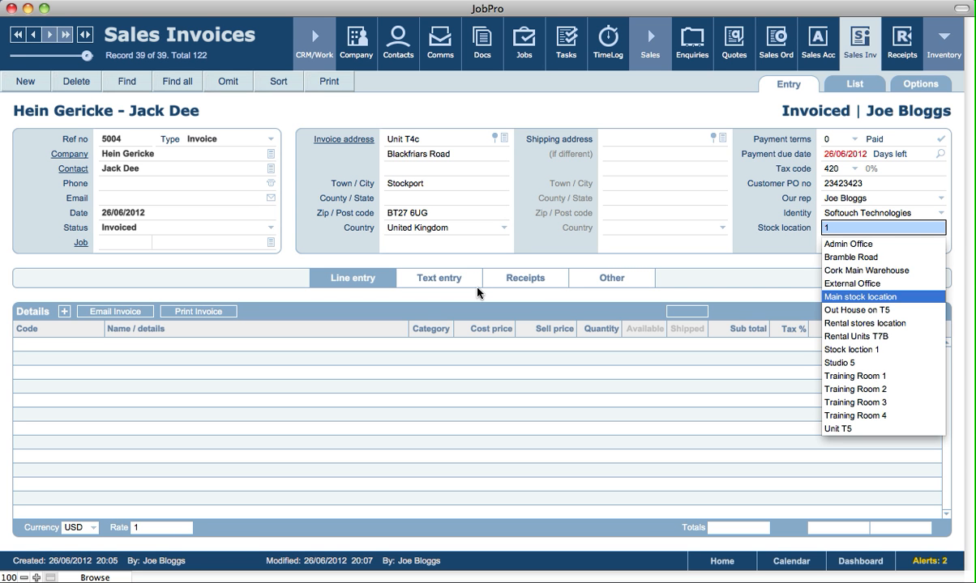
{"action": "key", "text": "Return"}
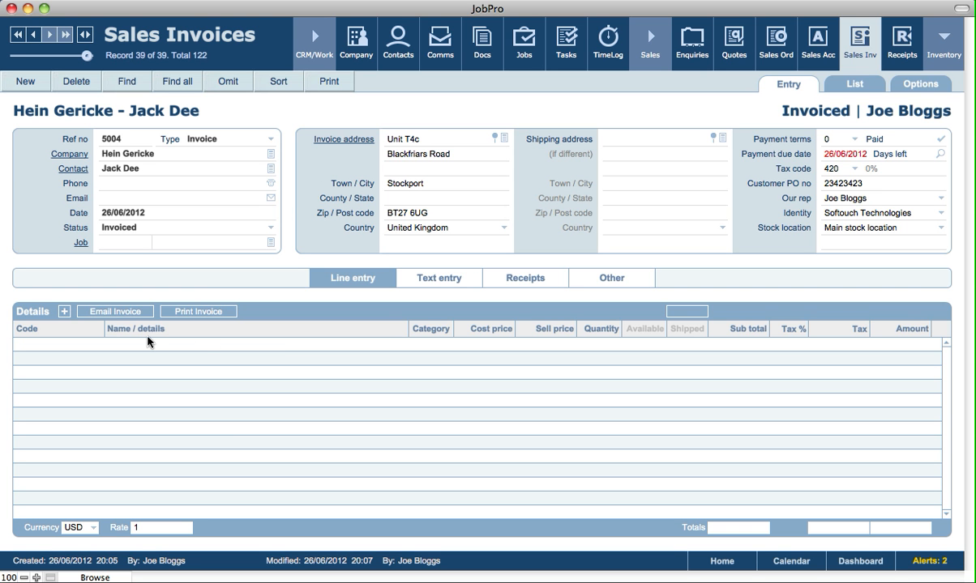
Step: Compare the invoice's text entry layout with its line entry layout, ending on line entry
{"action": "left_click", "coordinate": [434, 279]}
{"action": "left_click", "coordinate": [359, 283]}
{"action": "left_click", "coordinate": [431, 283]}
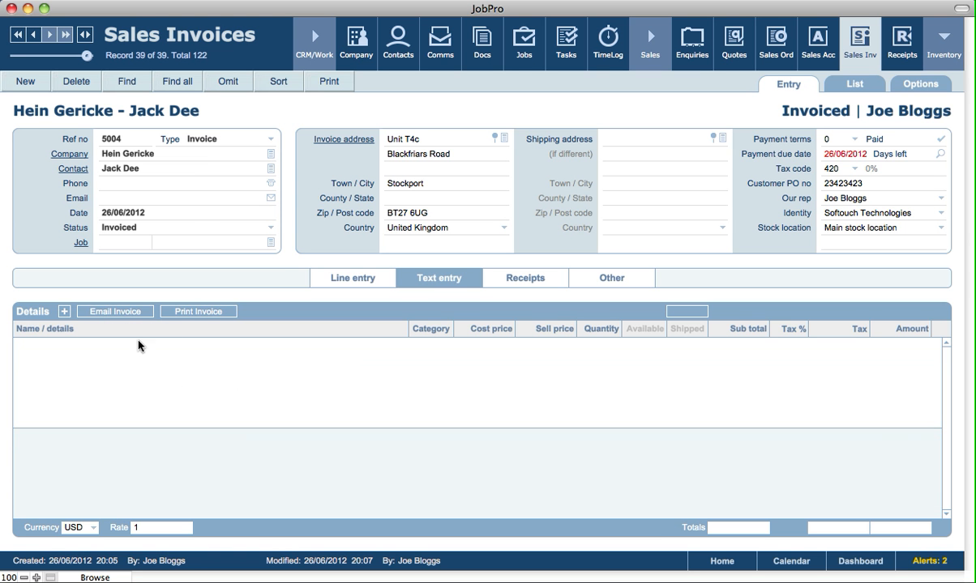
{"action": "left_click", "coordinate": [367, 277]}
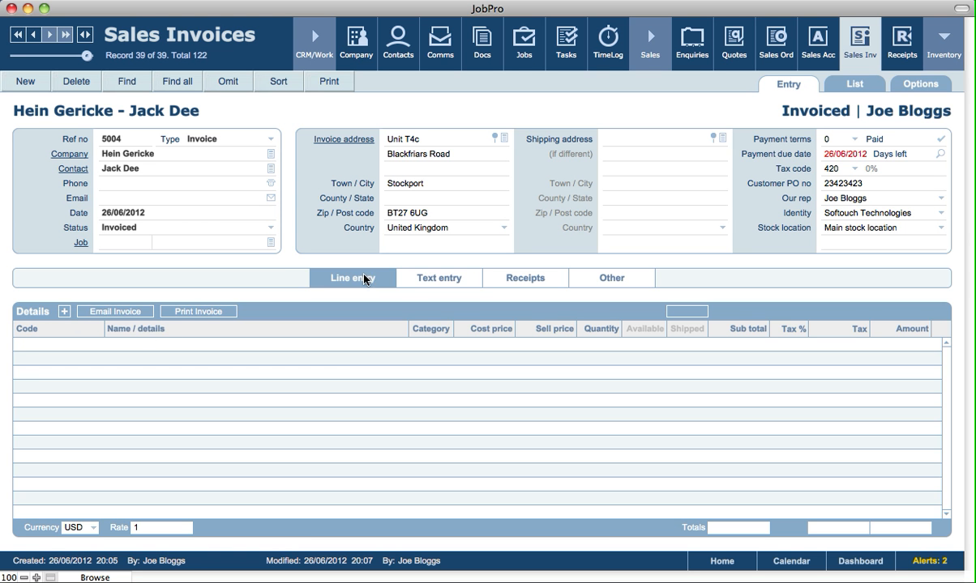
Step: Add an invoice line for product code 54, Apple TV, with a quantity of 4
{"action": "left_click", "coordinate": [64, 313]}
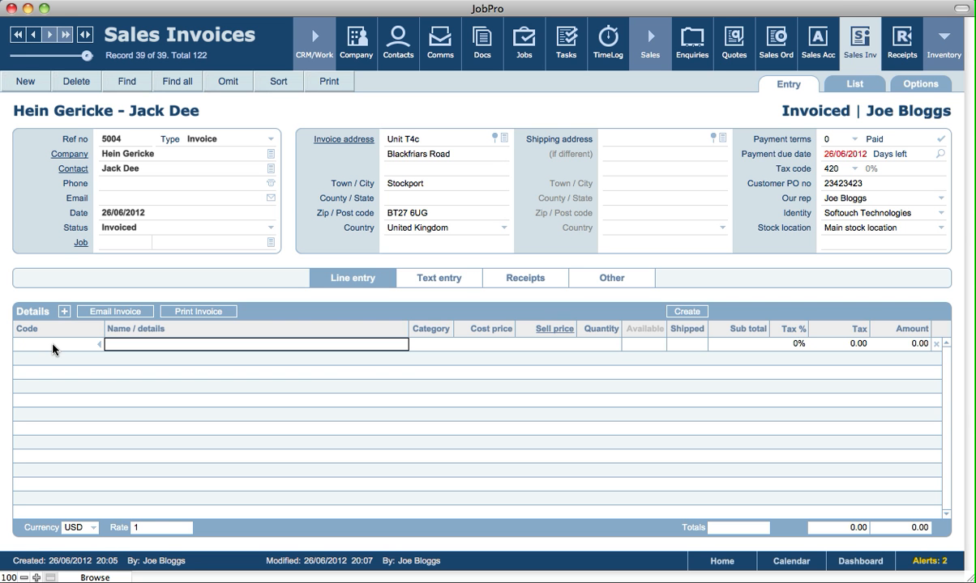
{"action": "left_click", "coordinate": [53, 344]}
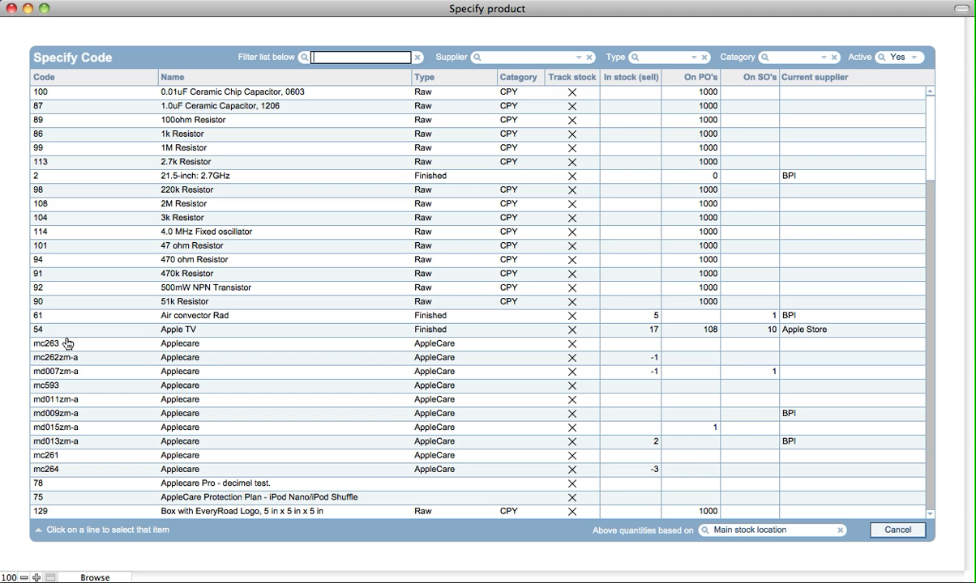
{"action": "left_click", "coordinate": [186, 329]}
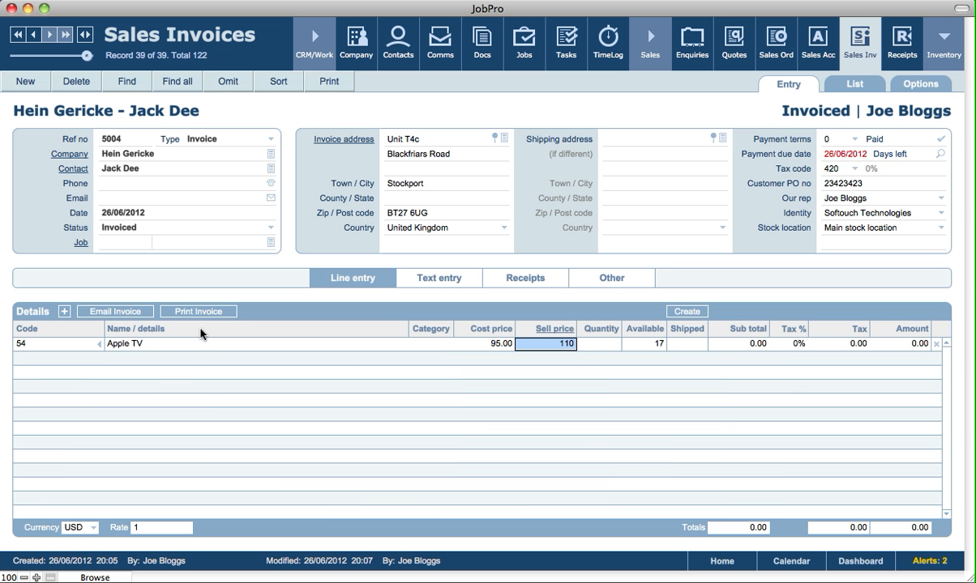
{"action": "left_click", "coordinate": [551, 309]}
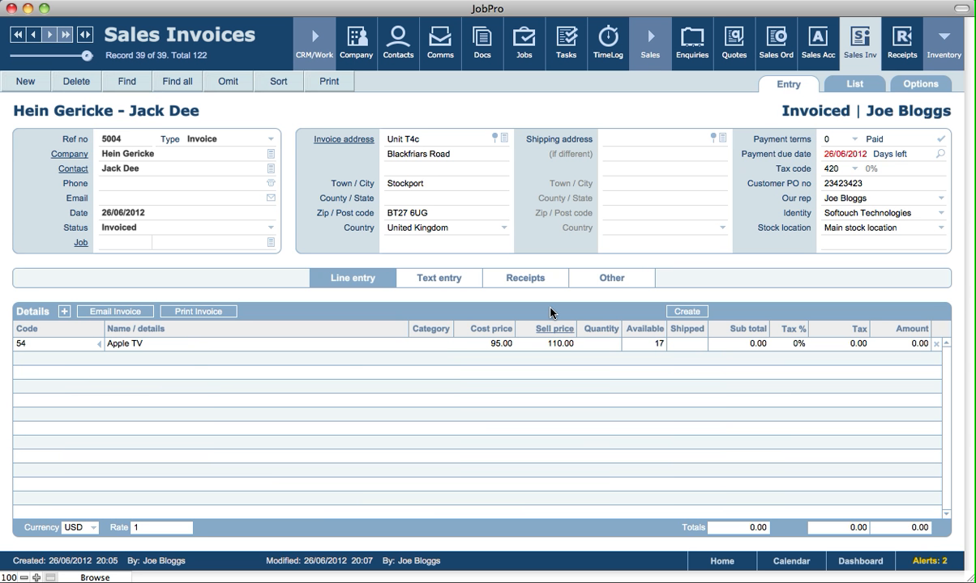
{"action": "left_click", "coordinate": [600, 345]}
{"action": "left_click", "coordinate": [591, 311]}
Step: Create a shipping record for the invoice, selecting the four Apple TV serial numbers to remove from stock
{"action": "left_click", "coordinate": [700, 315]}
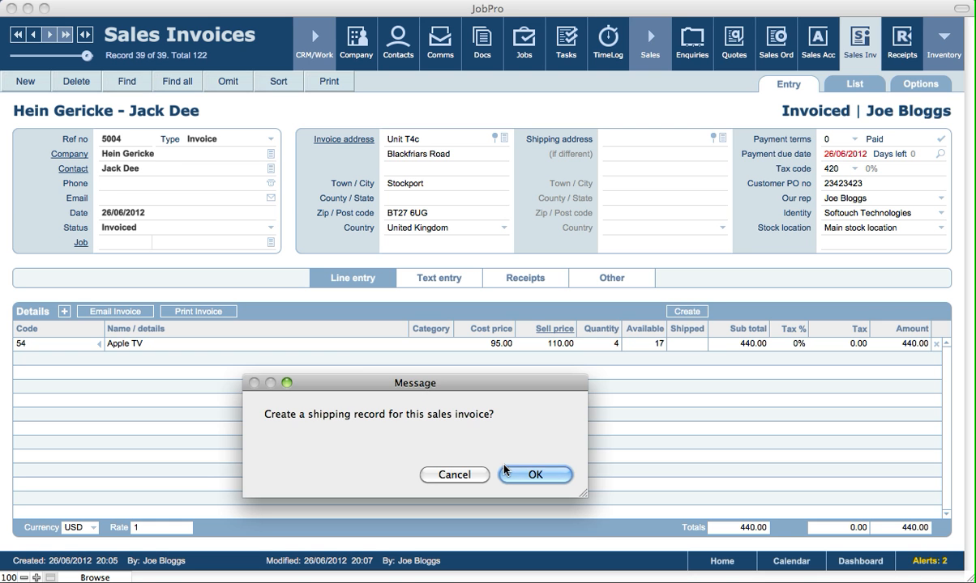
{"action": "left_click", "coordinate": [536, 476]}
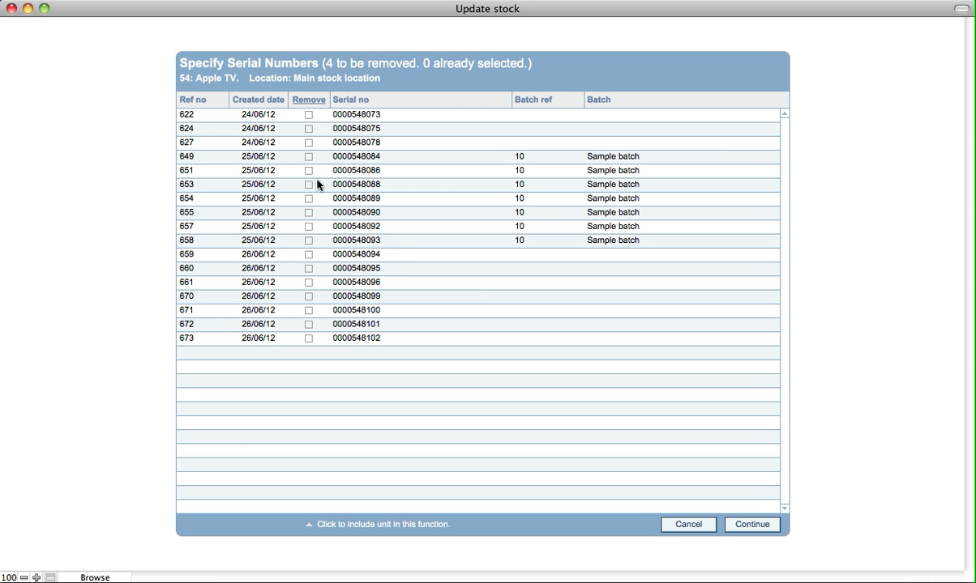
{"action": "left_click", "coordinate": [308, 103]}
{"action": "left_click", "coordinate": [747, 527]}
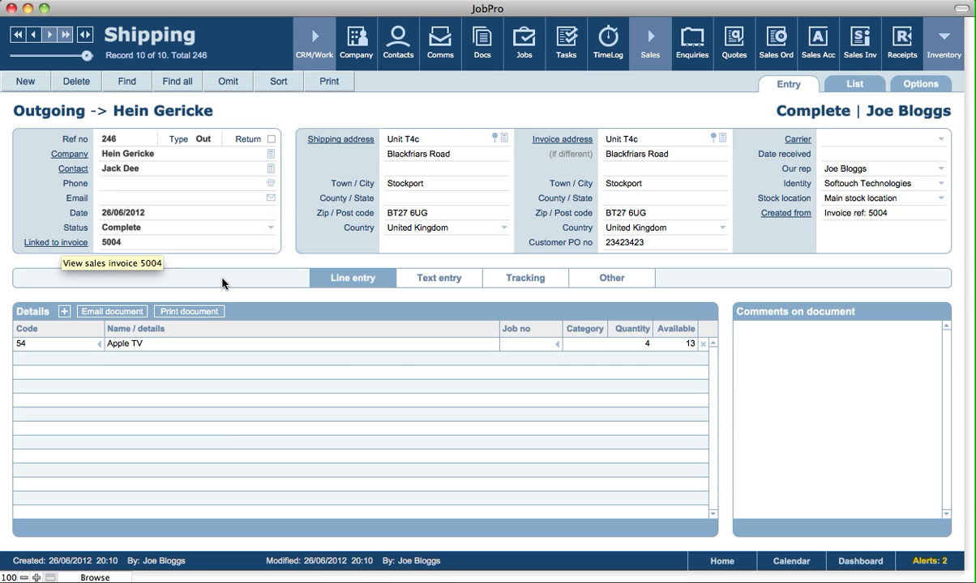
Step: Preview the printed shipping note, close it and return to the linked sales invoice
{"action": "left_click", "coordinate": [188, 313]}
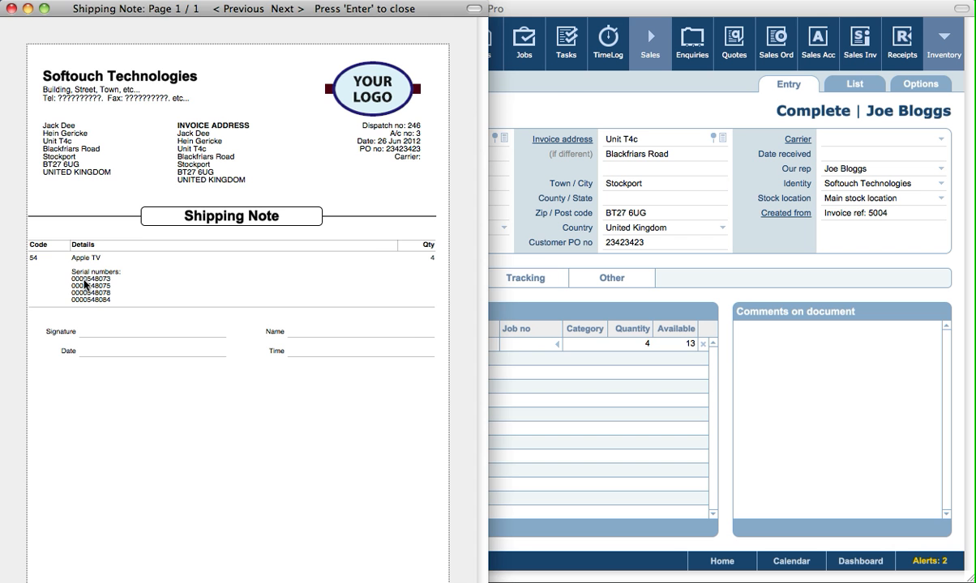
{"action": "key", "text": "Return"}
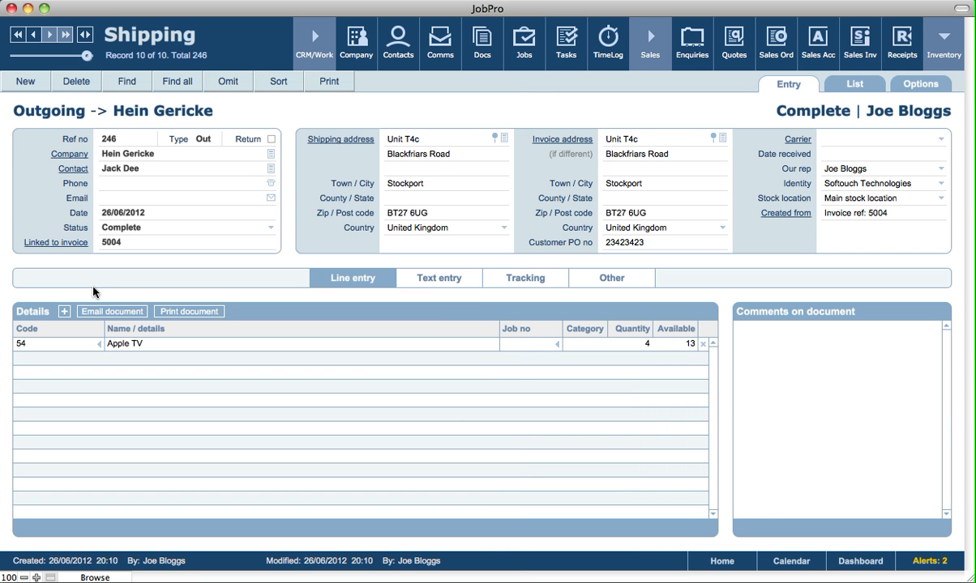
{"action": "left_click", "coordinate": [78, 245]}
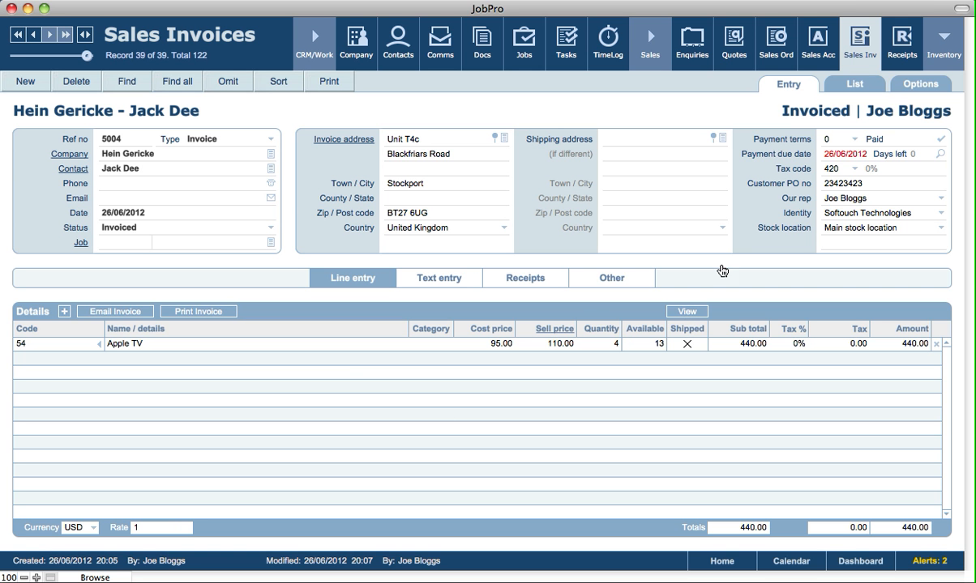
Step: Switch the invoice to the text entry layout and examine the enlarged details area for the Apple TV line
{"action": "left_click", "coordinate": [428, 284]}
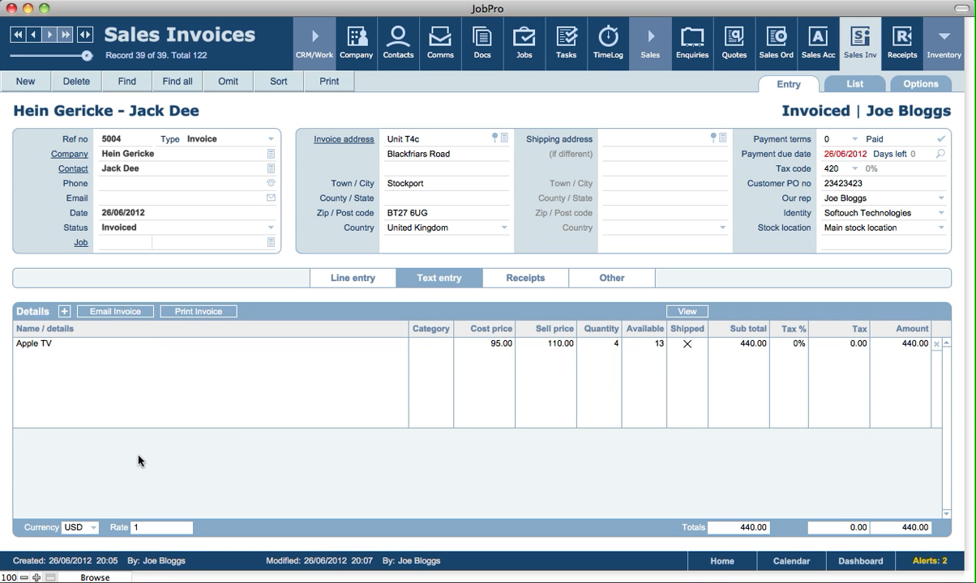
{"action": "left_click", "coordinate": [126, 363]}
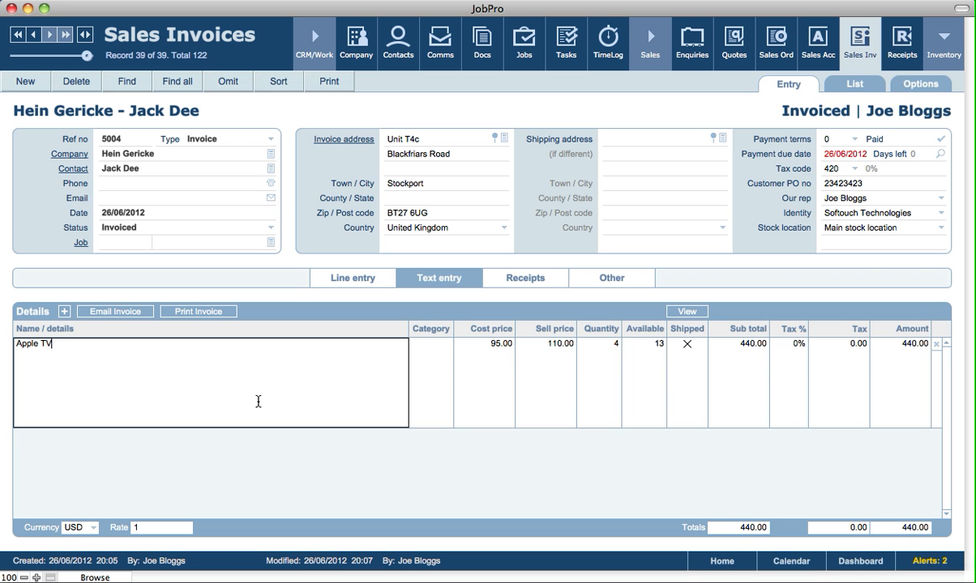
{"action": "left_click", "coordinate": [459, 311]}
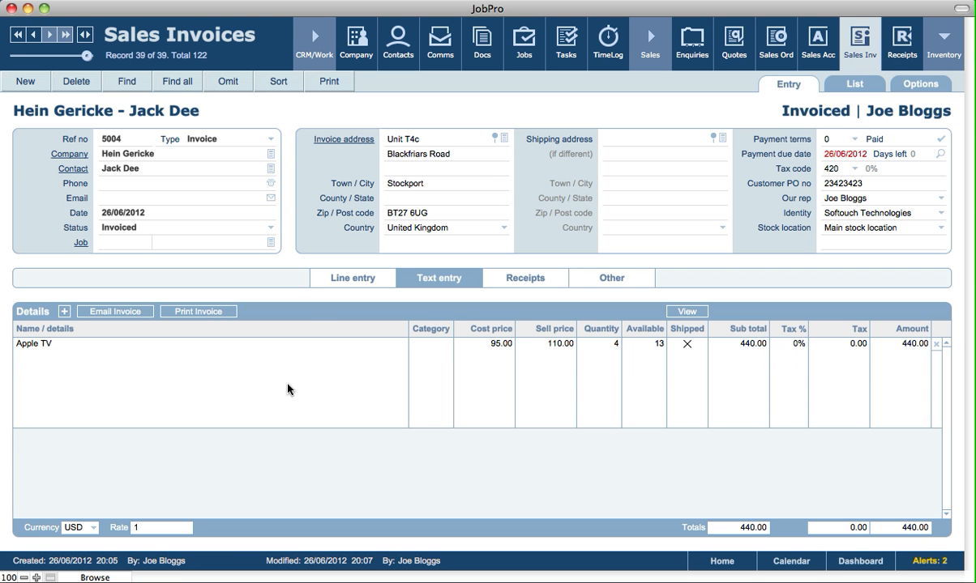
{"action": "left_click", "coordinate": [306, 314]}
Step: Preview the printed invoice, close the preview and switch the invoice back to line entry
{"action": "left_click", "coordinate": [201, 312]}
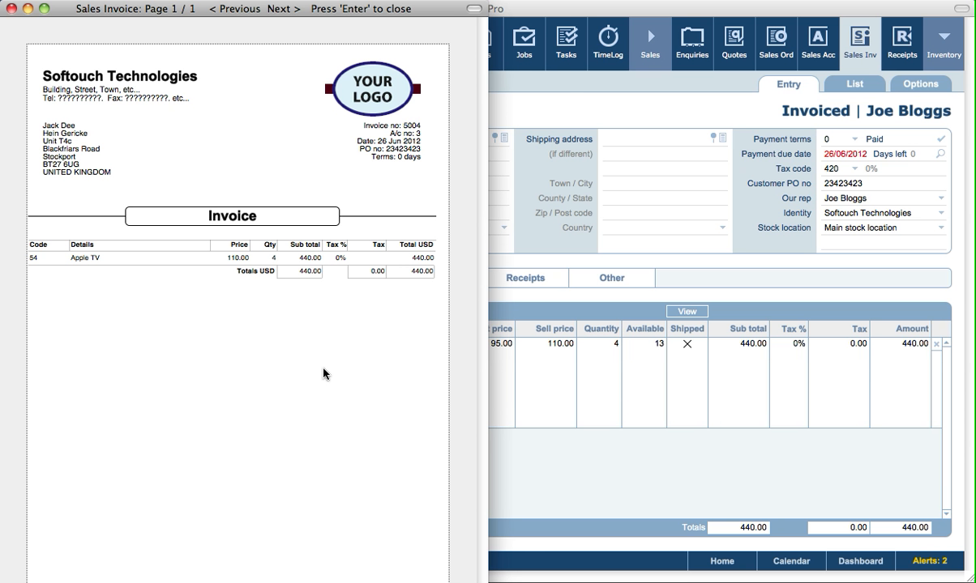
{"action": "key", "text": "Return"}
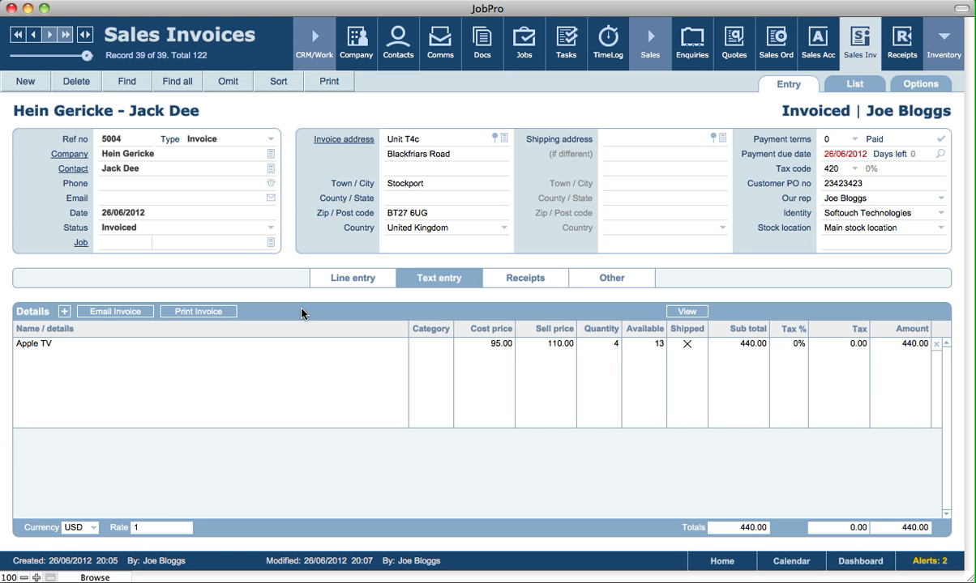
{"action": "left_click", "coordinate": [364, 283]}
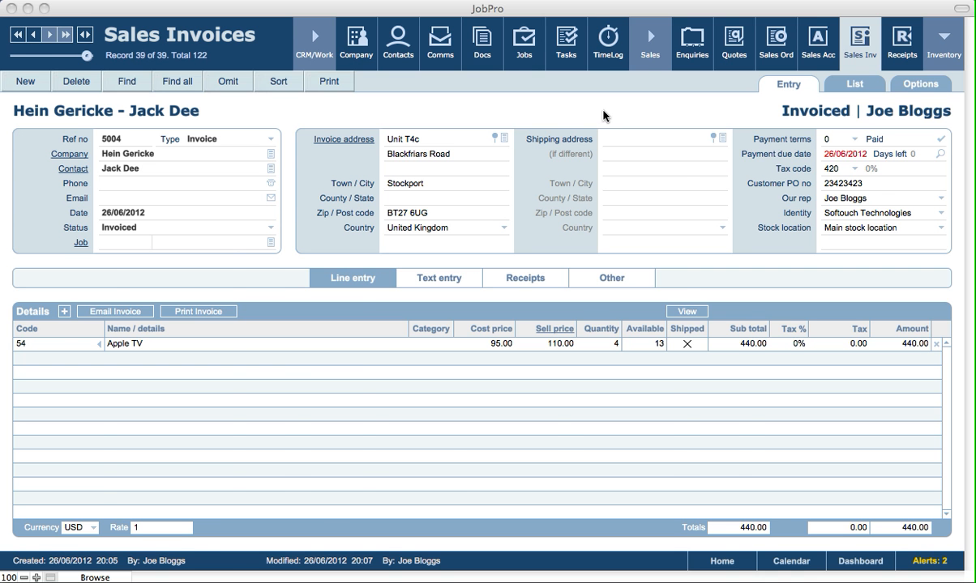
Step: In the sales invoice setup, turn on the aged debt analysis for printed documents and leave the setup
{"action": "left_click", "coordinate": [719, 561]}
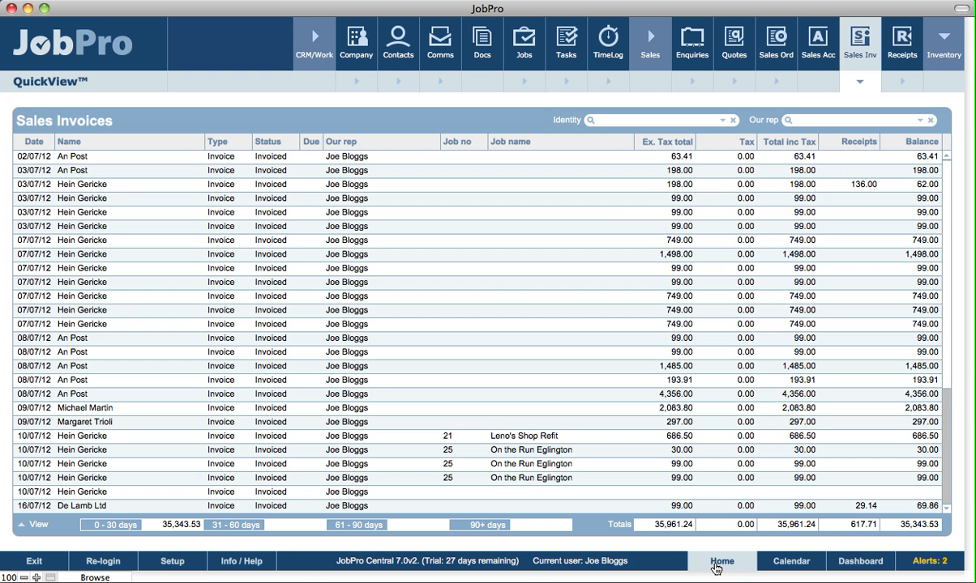
{"action": "left_click", "coordinate": [172, 561]}
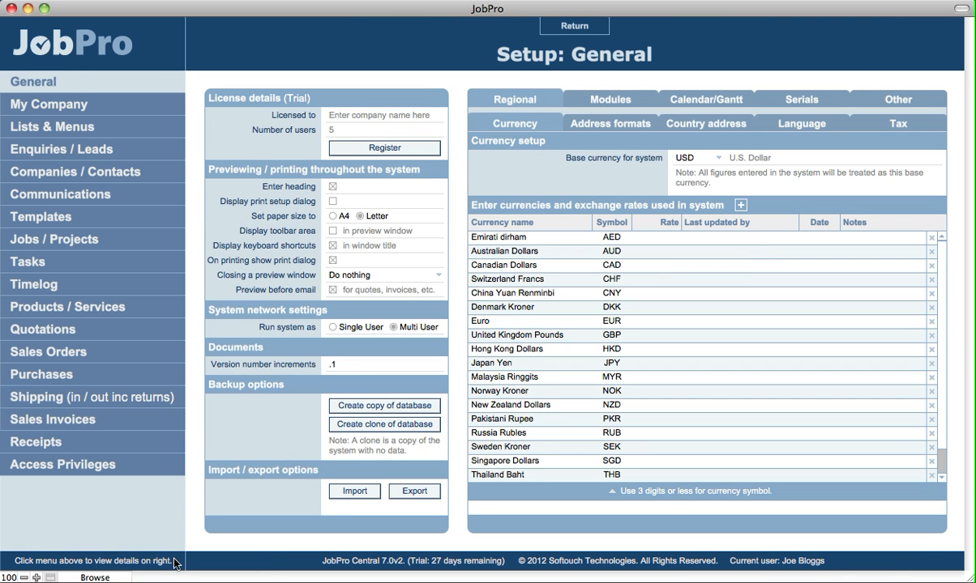
{"action": "left_click", "coordinate": [105, 421]}
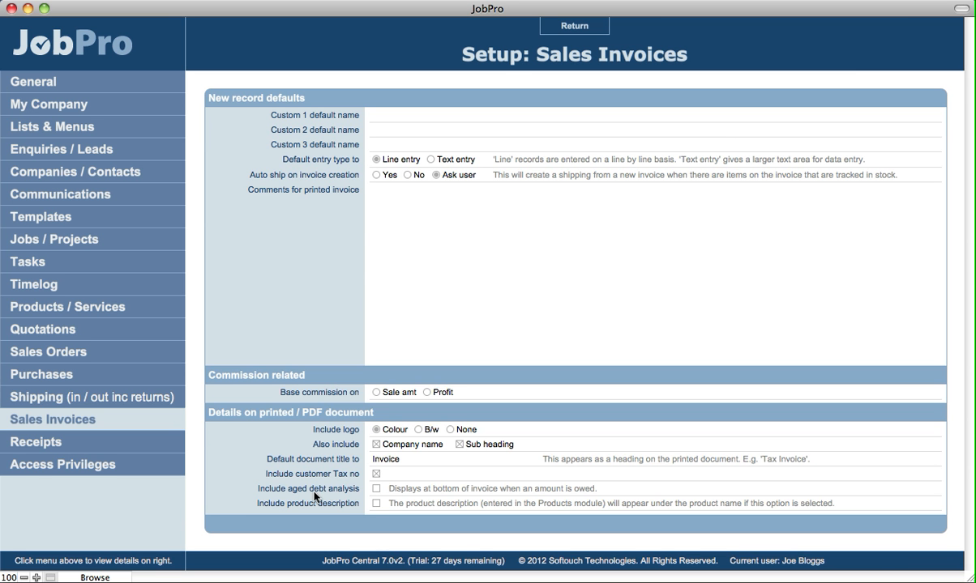
{"action": "left_click", "coordinate": [376, 489]}
{"action": "left_click", "coordinate": [196, 478]}
{"action": "left_click", "coordinate": [570, 27]}
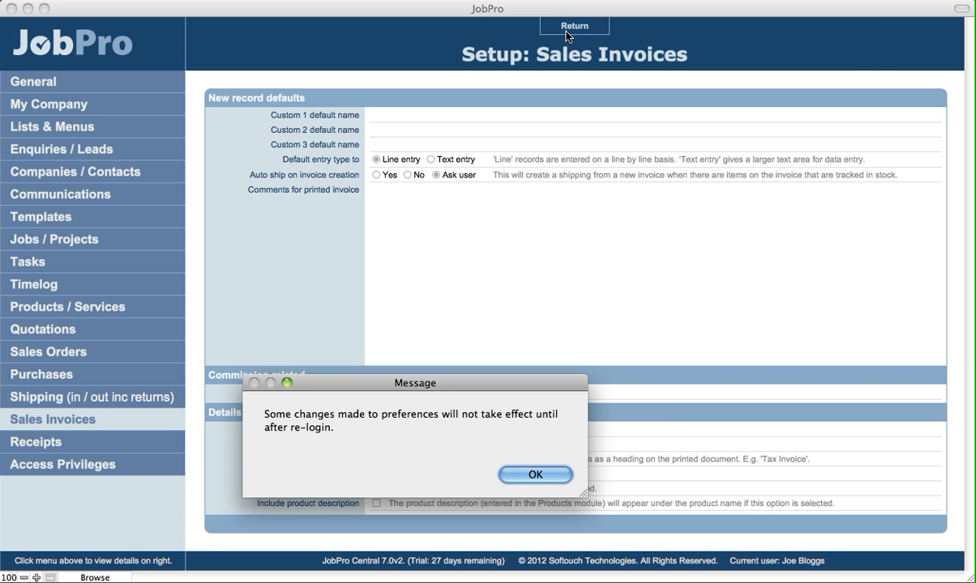
{"action": "left_click", "coordinate": [523, 474]}
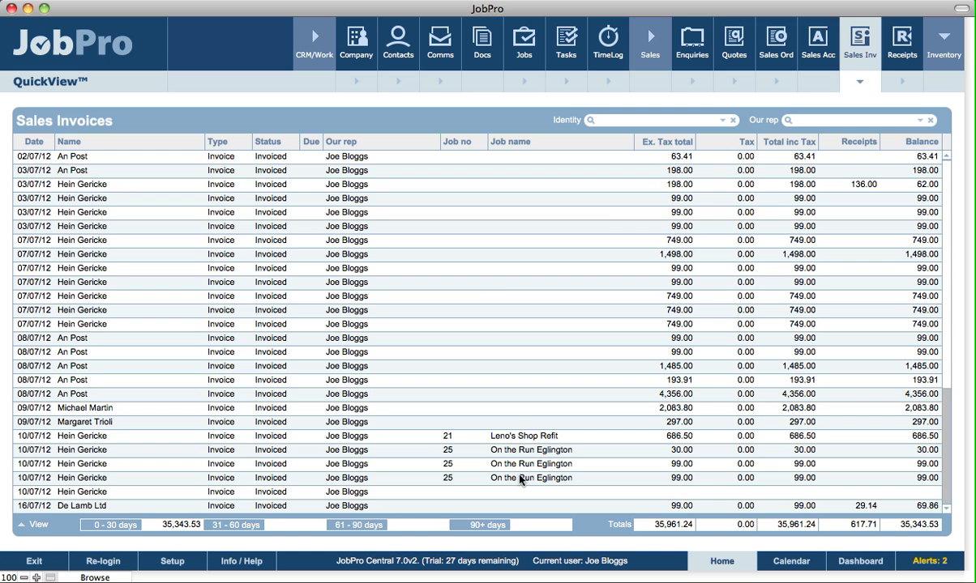
Step: Reopen the sales invoice and preview its printed version with the aged debt analysis, then close the preview
{"action": "left_click", "coordinate": [855, 51]}
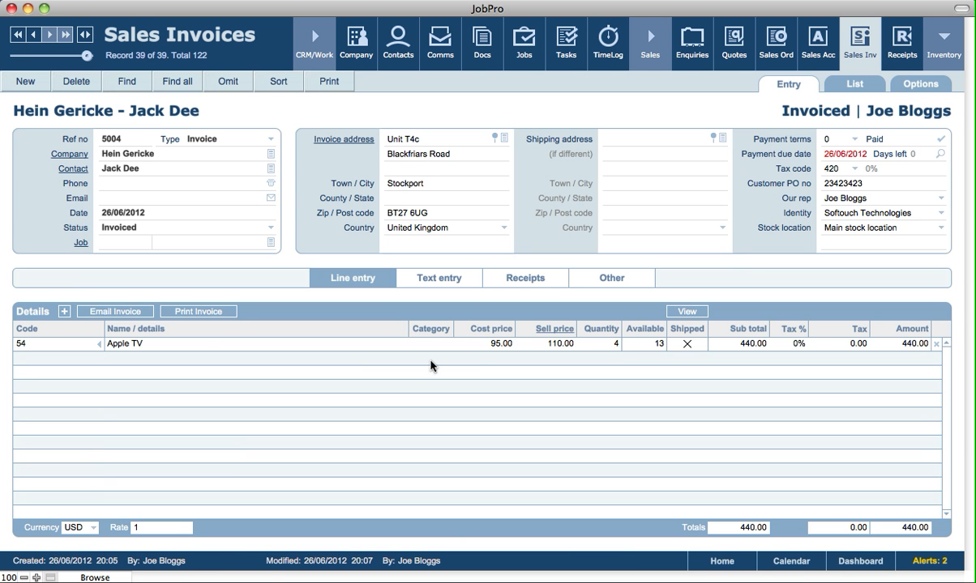
{"action": "left_click", "coordinate": [199, 315]}
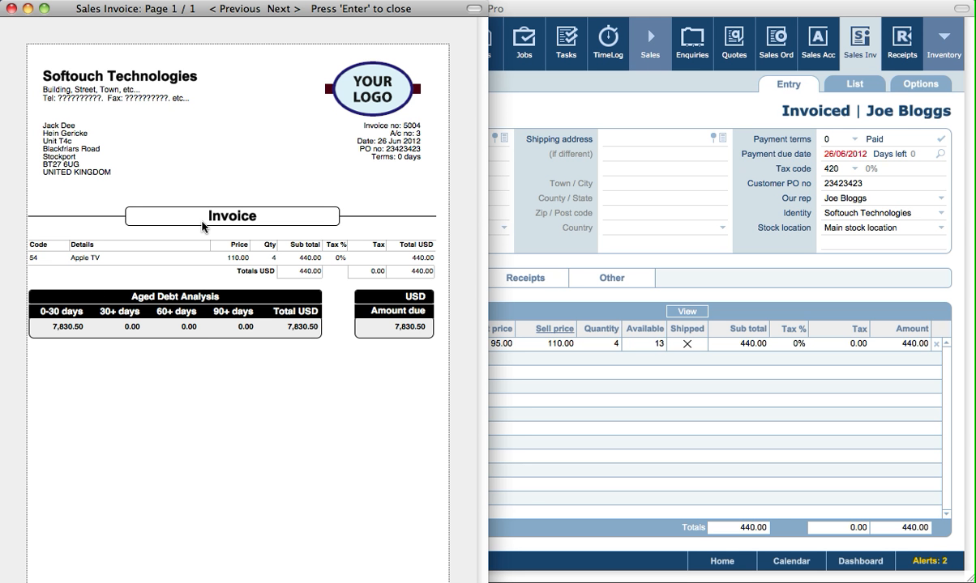
{"action": "key", "text": "Return"}
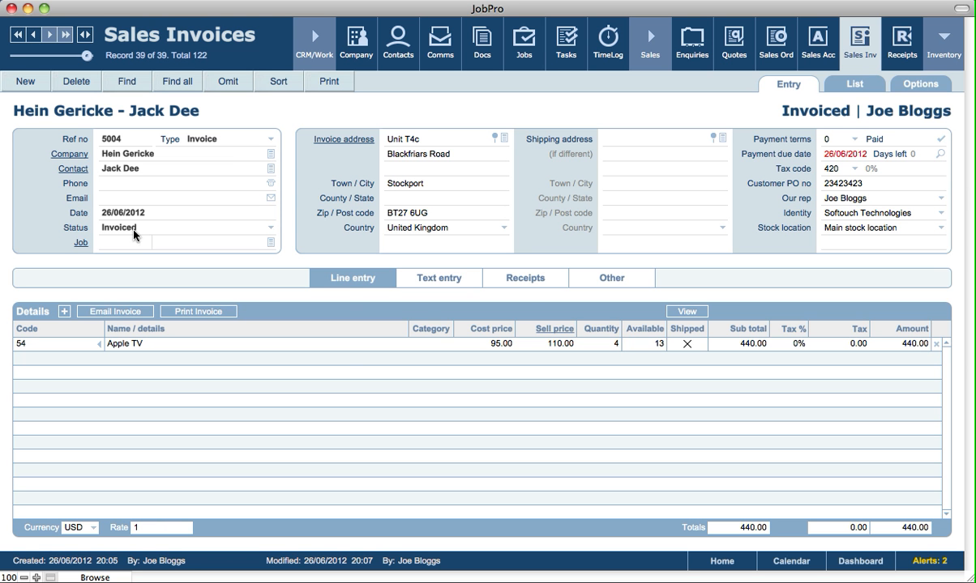
Step: View the invoice's receipts, create a new record in the Receipts module and assign it to the De Lamb Ltd account
{"action": "left_click", "coordinate": [533, 277]}
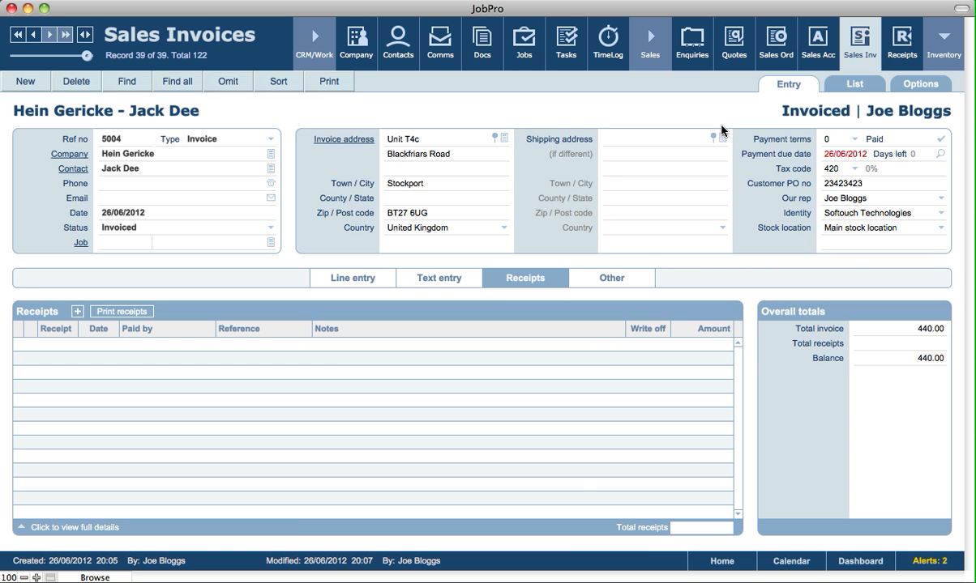
{"action": "left_click", "coordinate": [900, 43]}
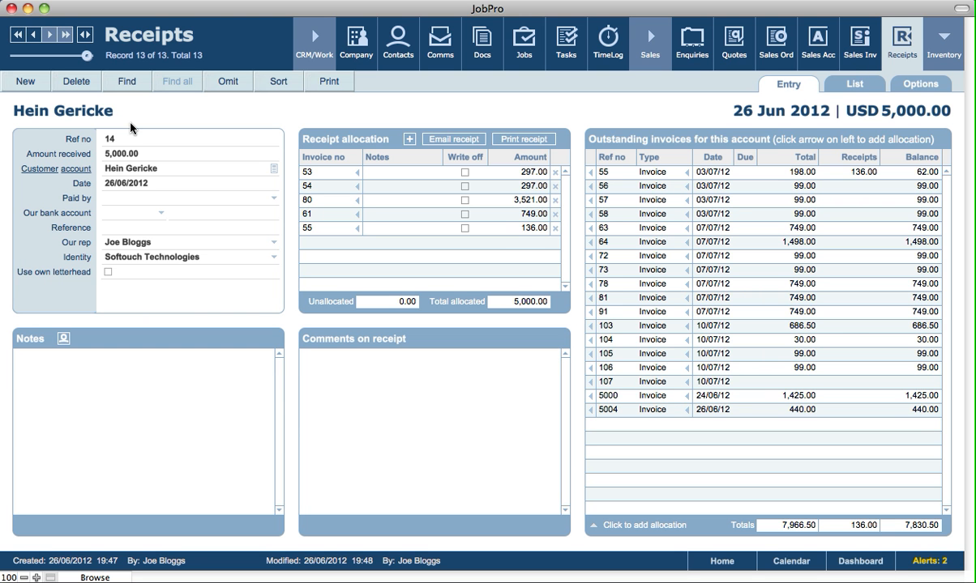
{"action": "left_click", "coordinate": [24, 81]}
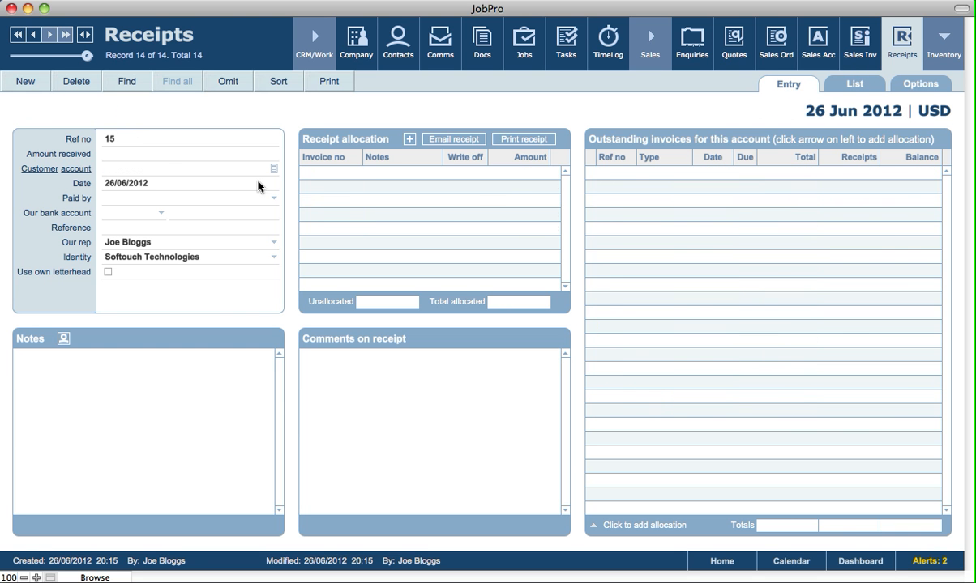
{"action": "left_click", "coordinate": [274, 169]}
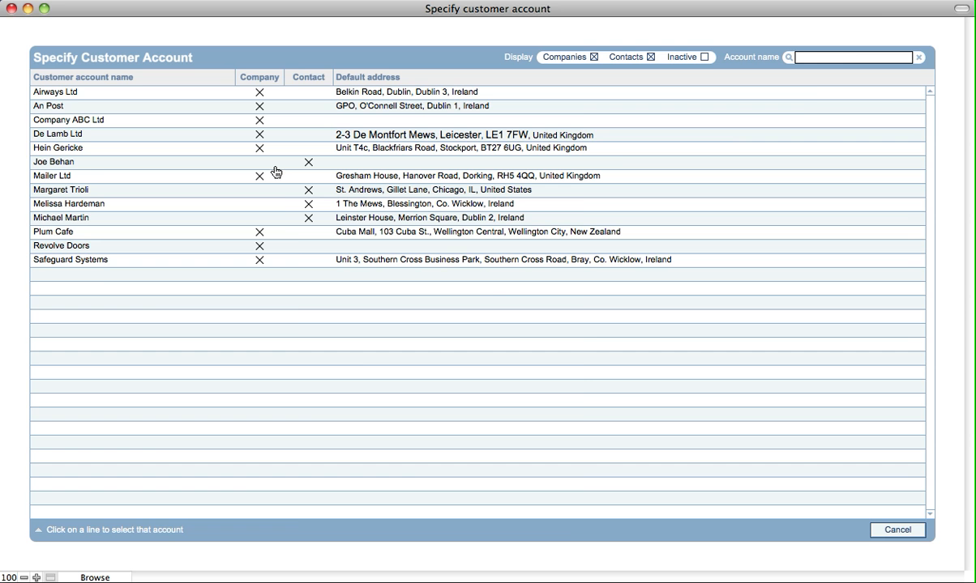
{"action": "left_click", "coordinate": [52, 134]}
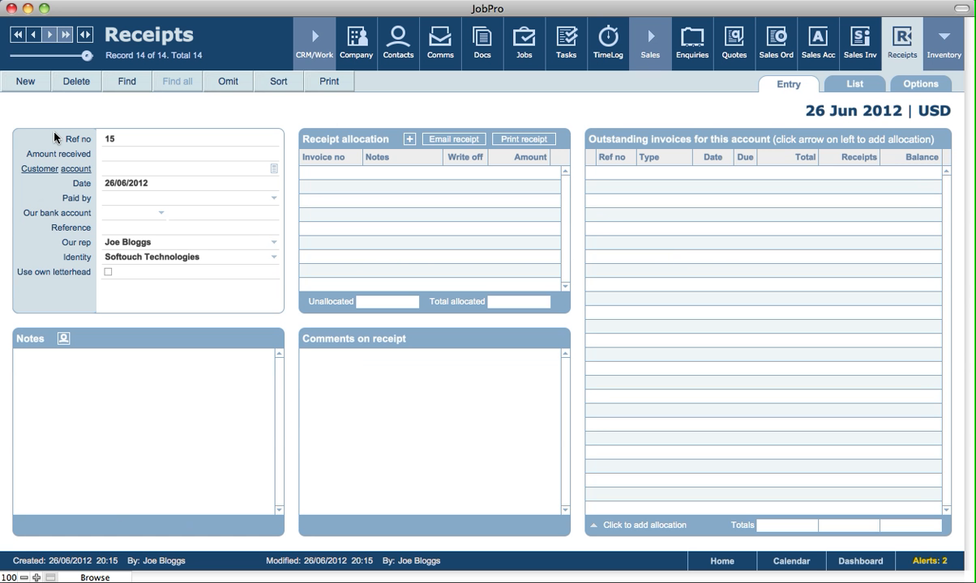
Step: Change the new receipt's customer account to Hein Gericke, and permanently delete that receipt record
{"action": "left_click", "coordinate": [274, 168]}
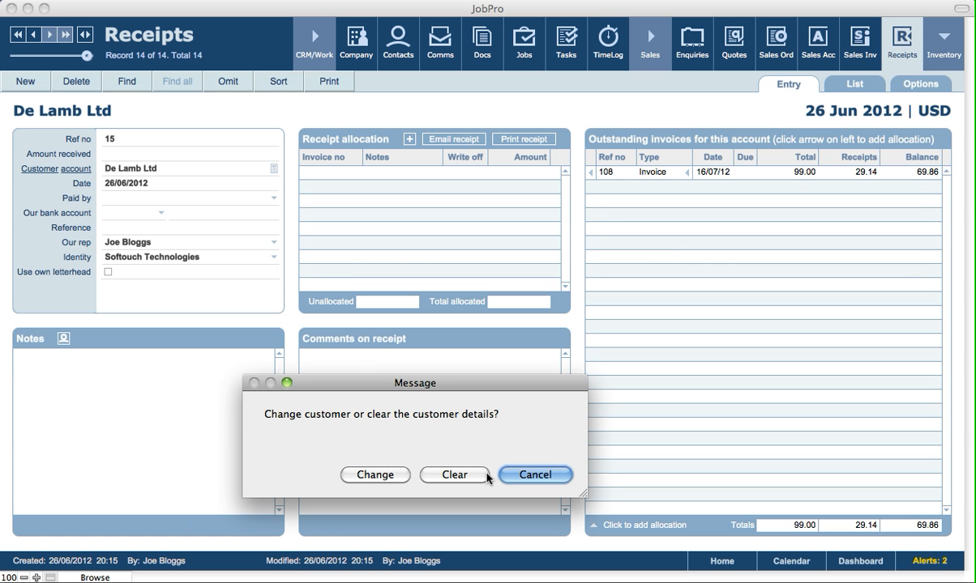
{"action": "left_click", "coordinate": [363, 475]}
{"action": "left_click", "coordinate": [78, 148]}
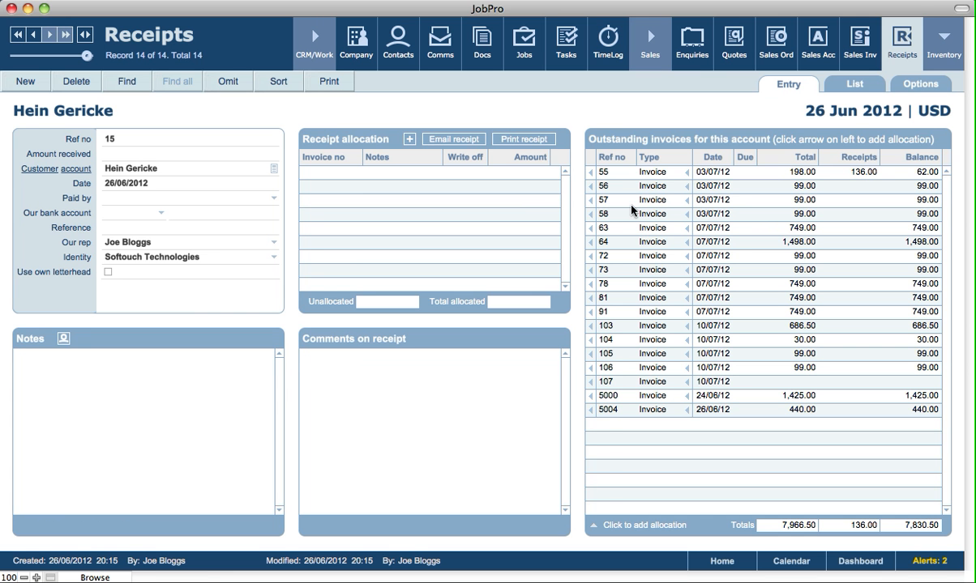
{"action": "left_click", "coordinate": [77, 81]}
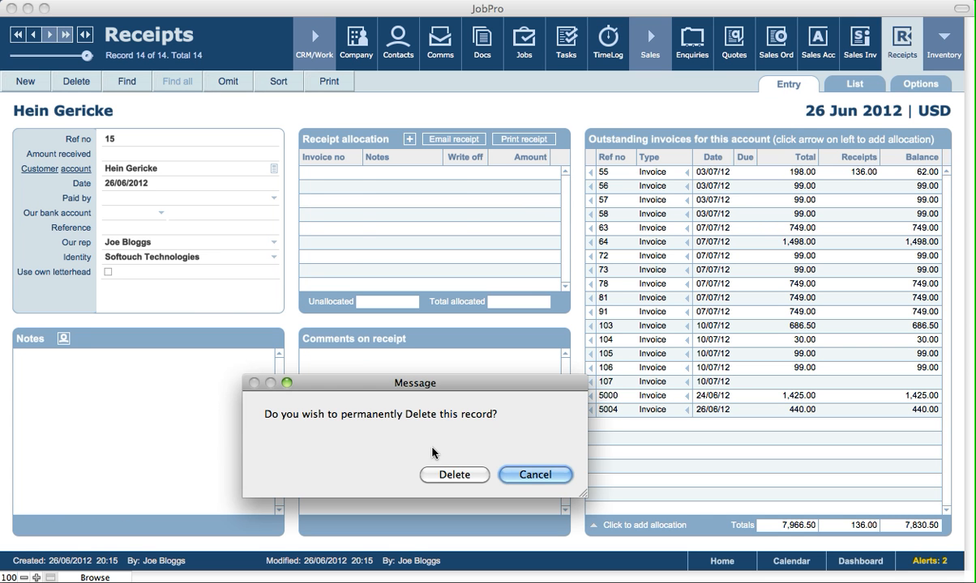
{"action": "left_click", "coordinate": [453, 475]}
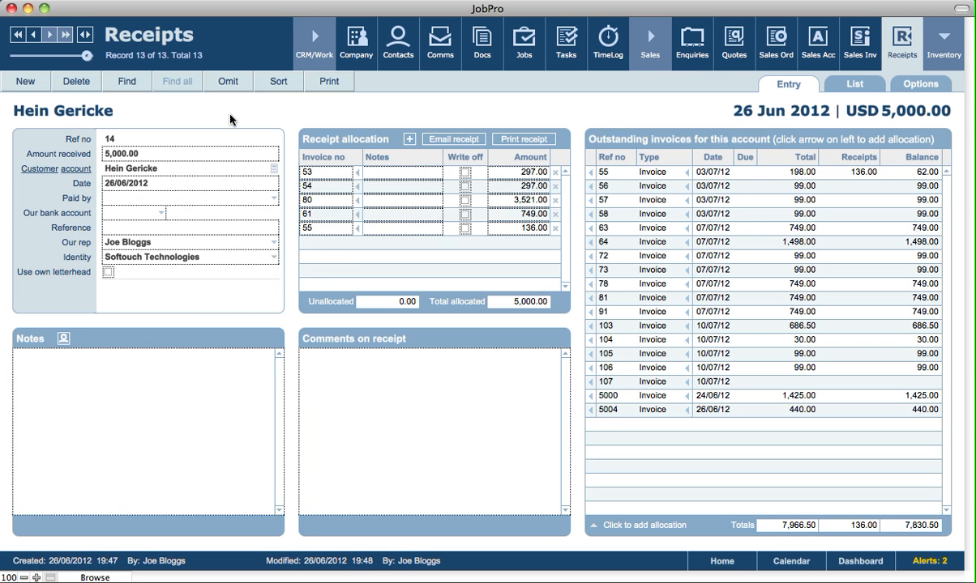
Step: Return to the sales invoice and auto pay it, creating a receipt and setting the status to Paid
{"action": "left_click", "coordinate": [857, 56]}
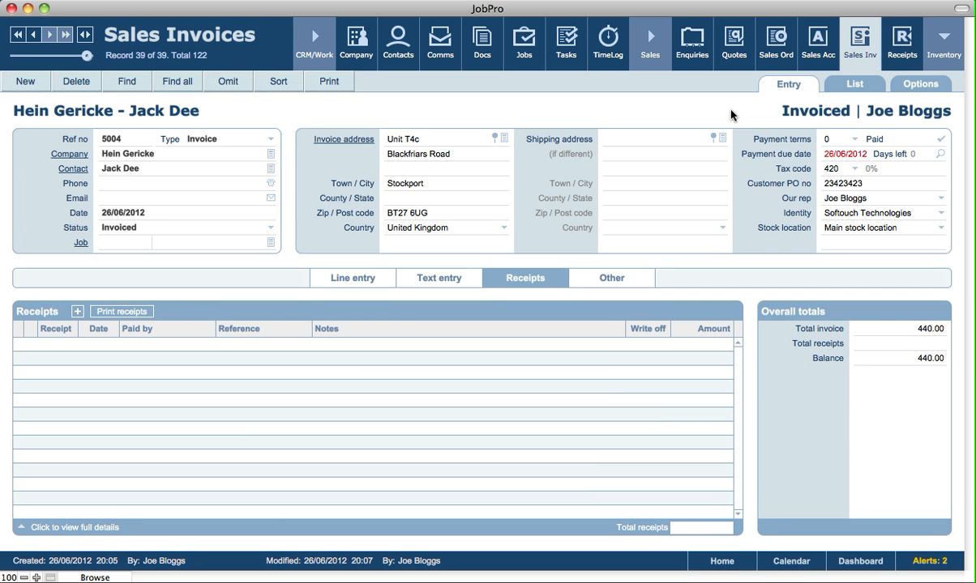
{"action": "left_click", "coordinate": [941, 144]}
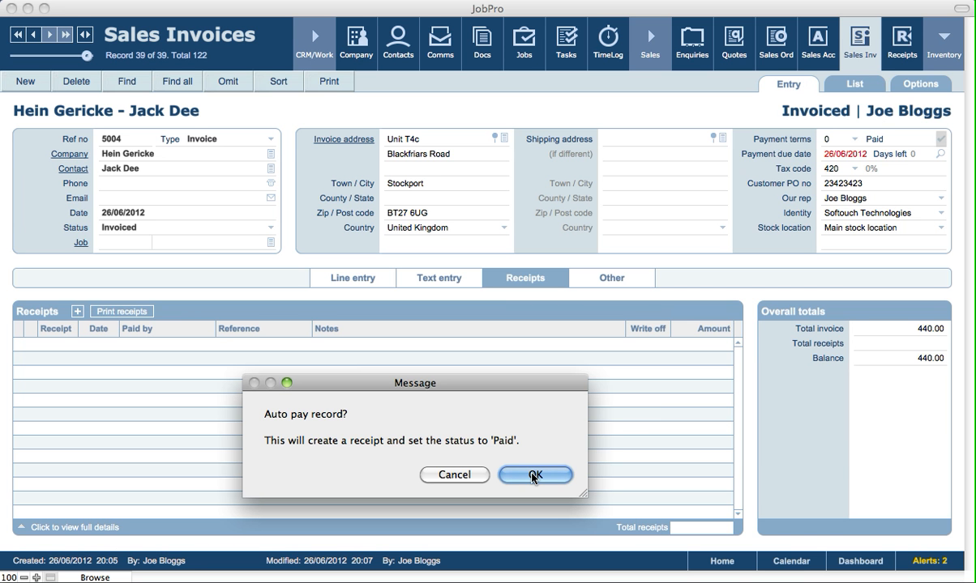
{"action": "left_click", "coordinate": [532, 476]}
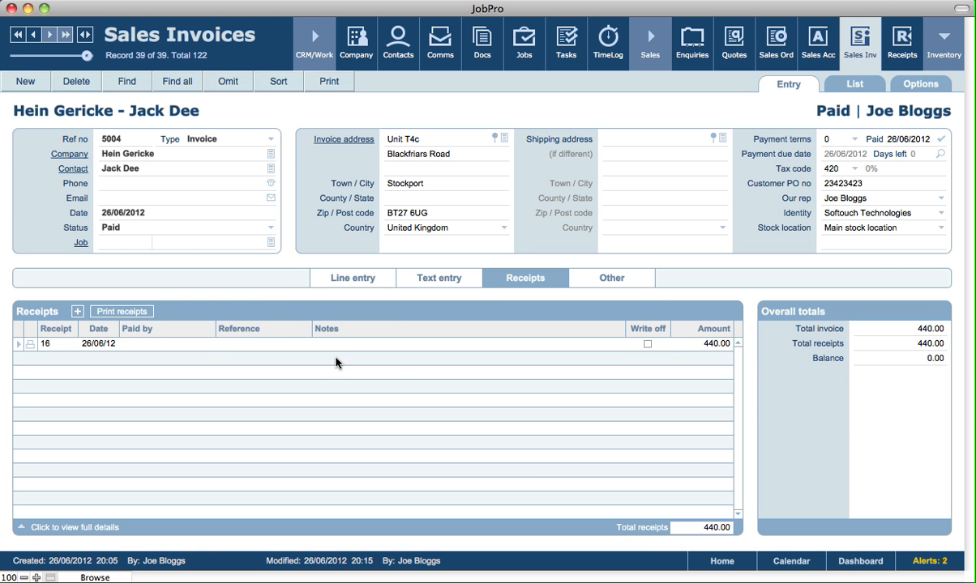
Step: Preview the invoice's printed receipt, view the full receipt record and return to the invoice through its allocation line
{"action": "left_click", "coordinate": [31, 349]}
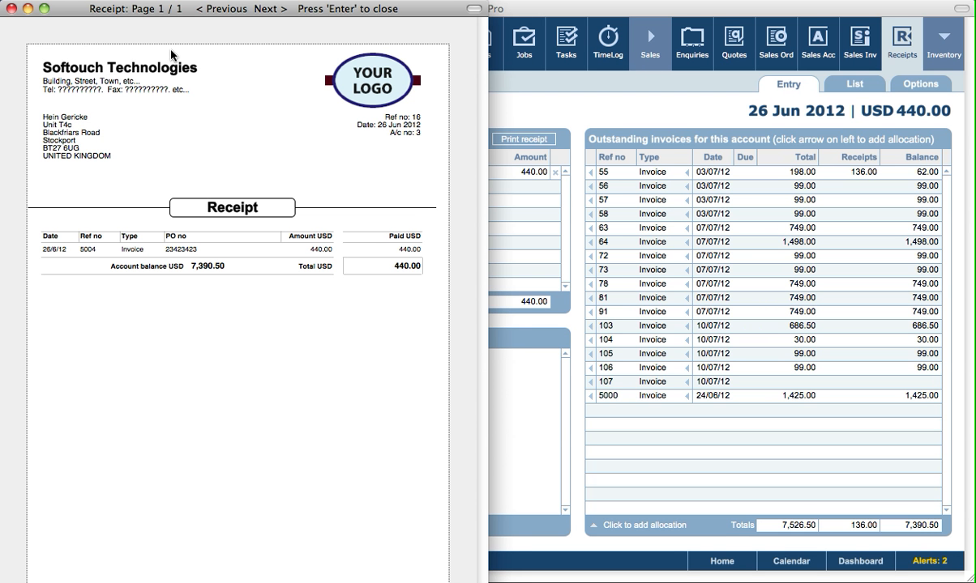
{"action": "key", "text": "Return"}
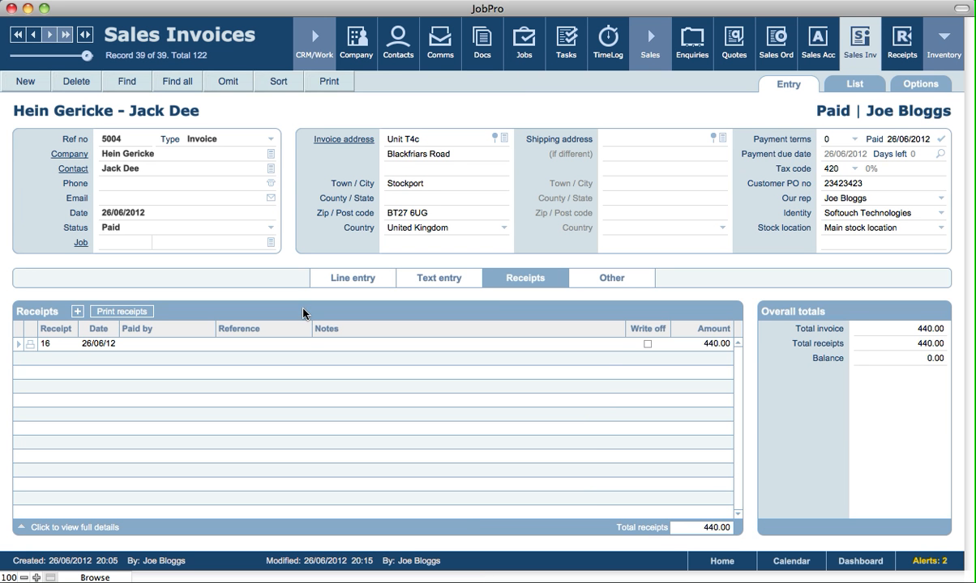
{"action": "left_click", "coordinate": [20, 350]}
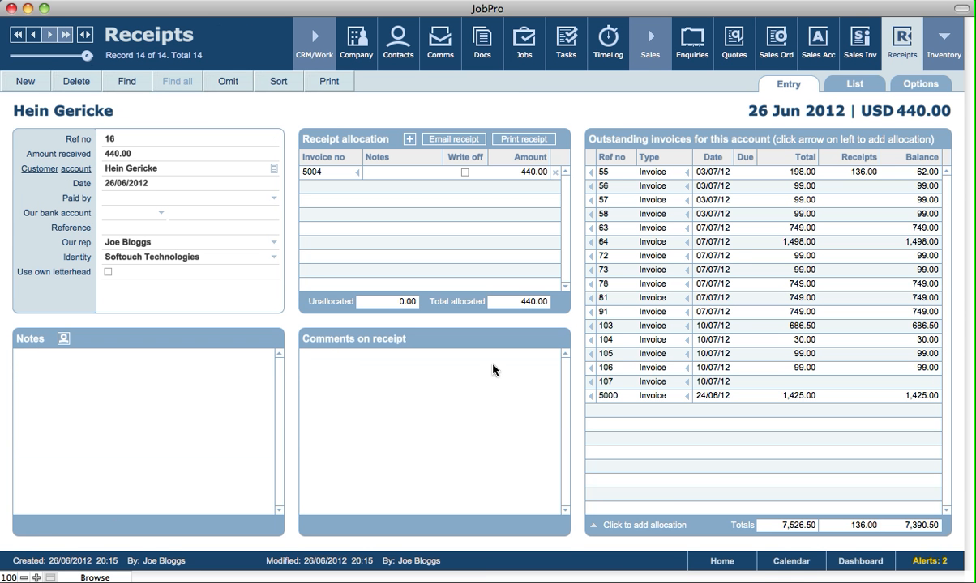
{"action": "left_click", "coordinate": [356, 177]}
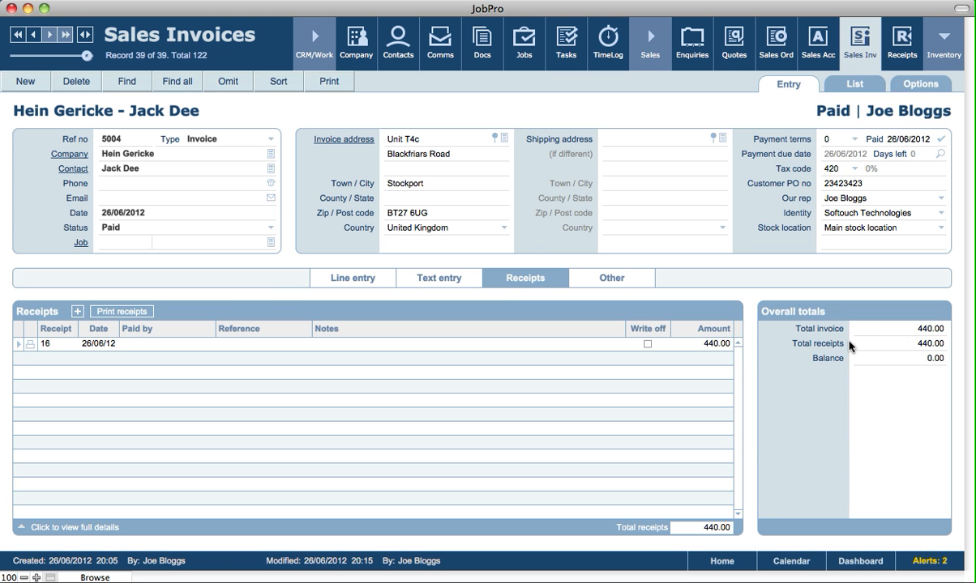
Step: Examine the invoice's other details, including the record entry type choices and the fax, heading and letterhead fields
{"action": "left_click", "coordinate": [619, 284]}
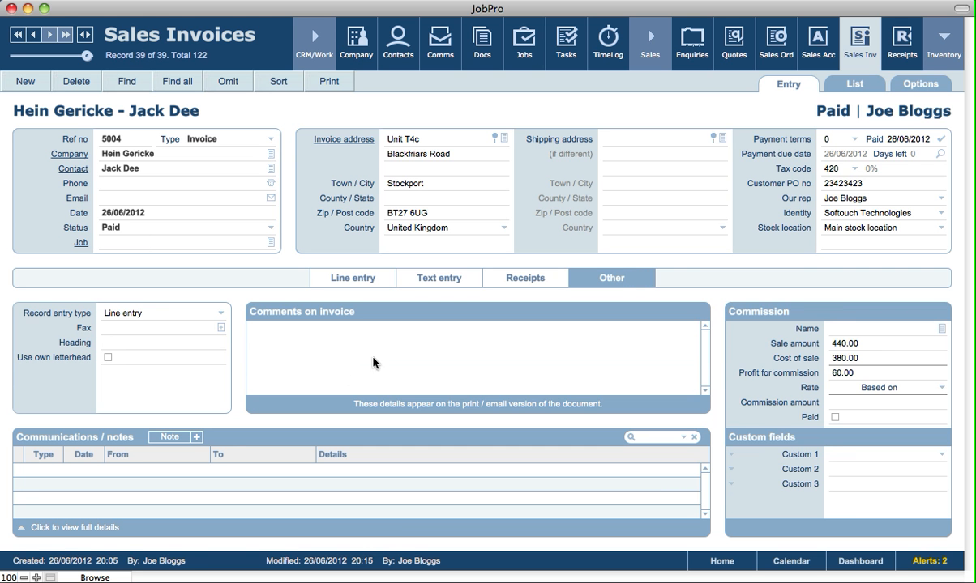
{"action": "left_click", "coordinate": [128, 318]}
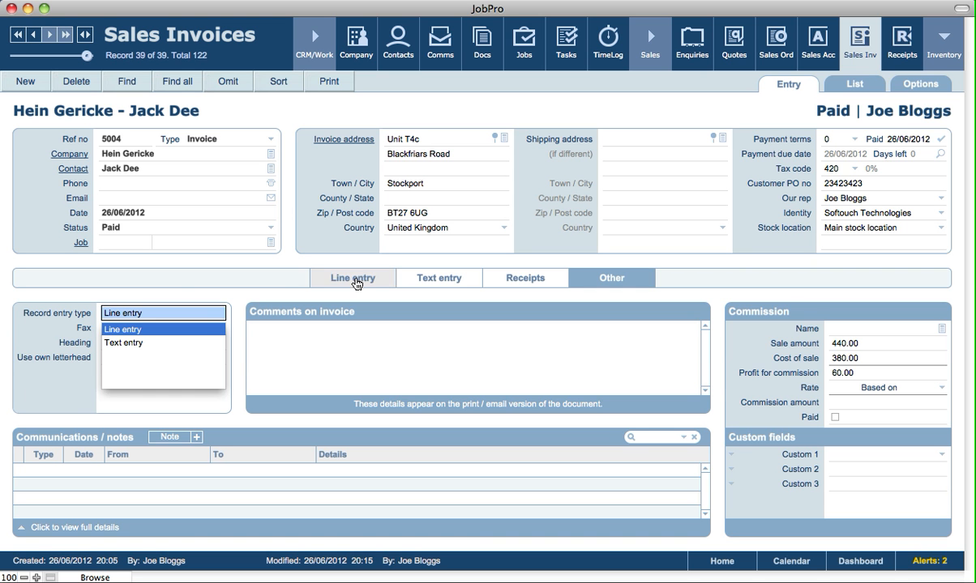
{"action": "left_click", "coordinate": [182, 284]}
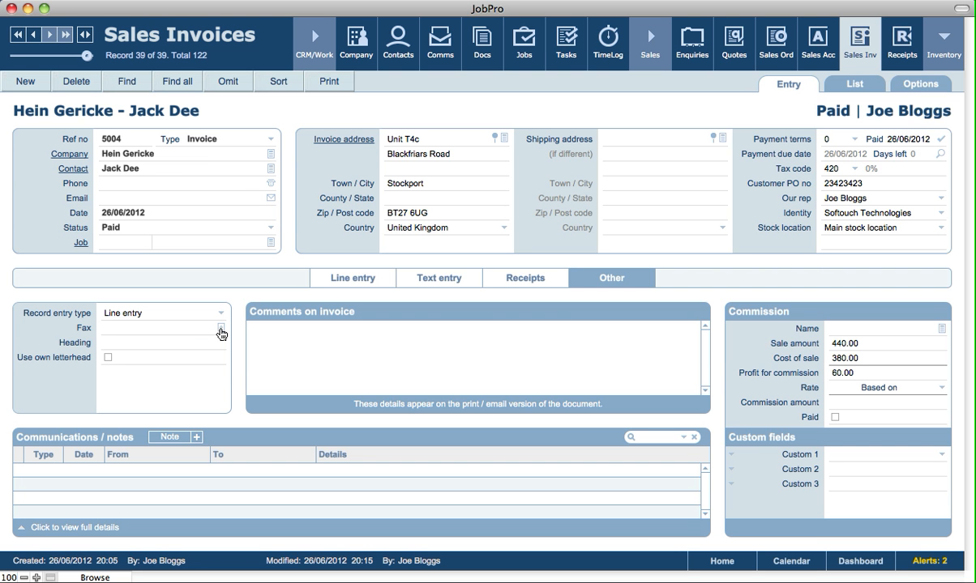
{"action": "left_click", "coordinate": [191, 342]}
{"action": "left_click", "coordinate": [91, 375]}
Step: Enter "Sample comments" as the comments on the invoice
{"action": "left_click", "coordinate": [369, 345]}
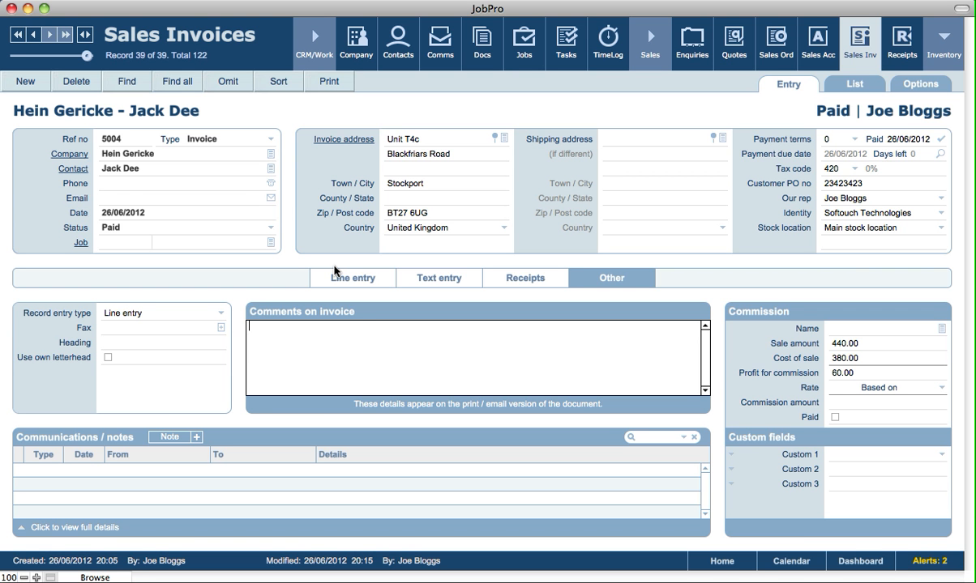
{"action": "type", "text": "Sample comments"}
{"action": "left_click", "coordinate": [313, 308]}
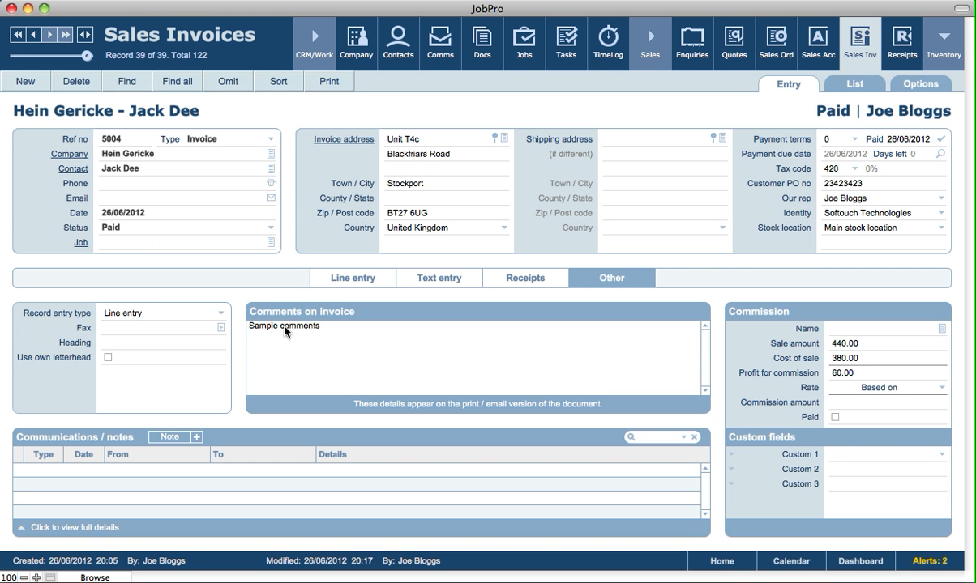
Step: Preview the invoice's printout to check how the comments appear, and close the preview
{"action": "left_click", "coordinate": [342, 332]}
{"action": "left_click_drag", "start_coordinate": [387, 330], "coordinate": [270, 313]}
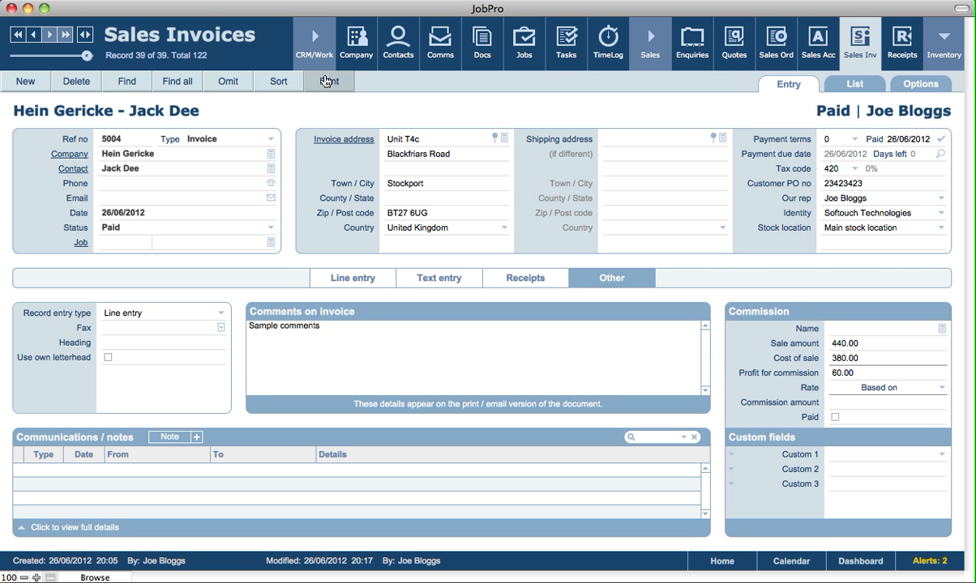
{"action": "left_click", "coordinate": [324, 81]}
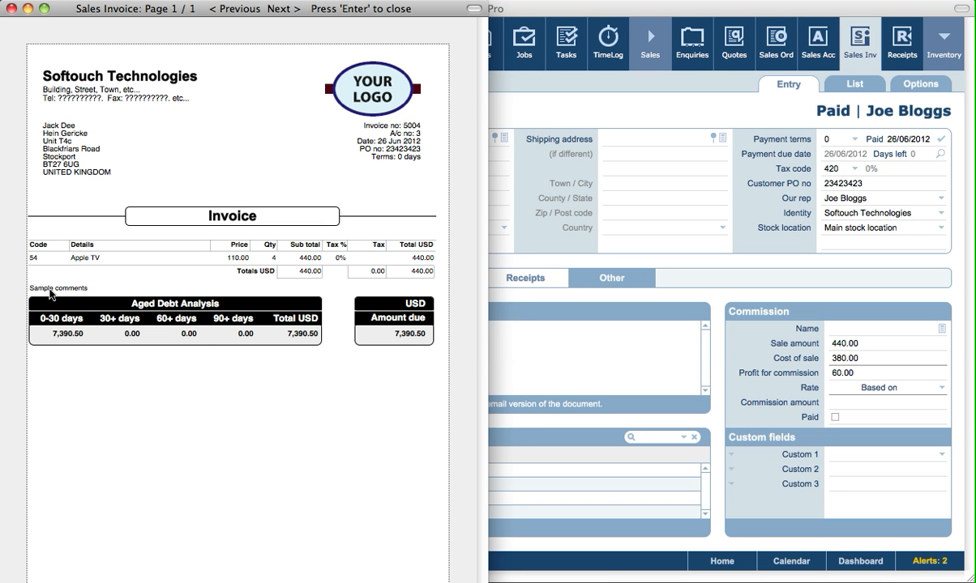
{"action": "key", "text": "Return"}
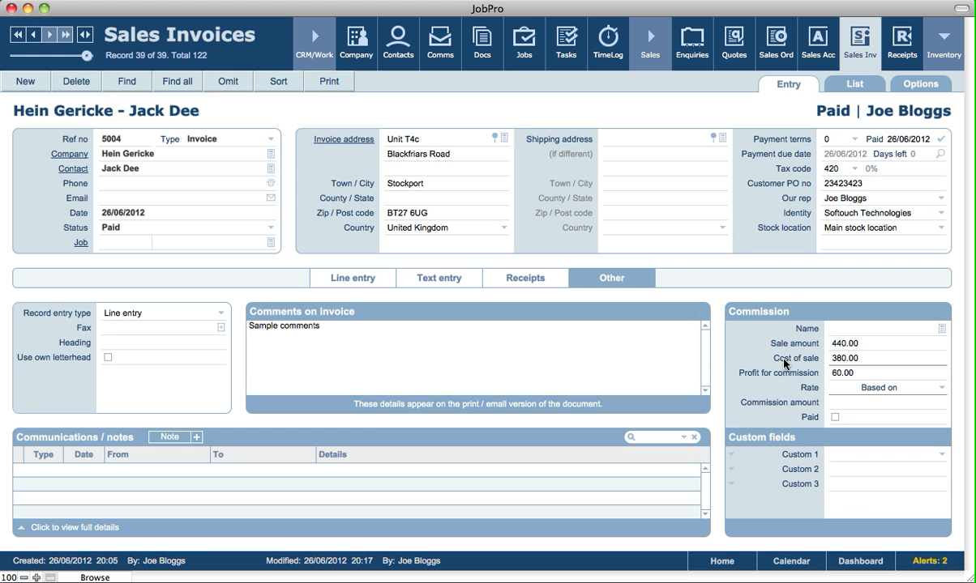
Step: View the communication types available for the invoice's Communications / notes section without creating one
{"action": "left_click", "coordinate": [87, 438]}
{"action": "left_click", "coordinate": [86, 443]}
{"action": "left_click", "coordinate": [170, 438]}
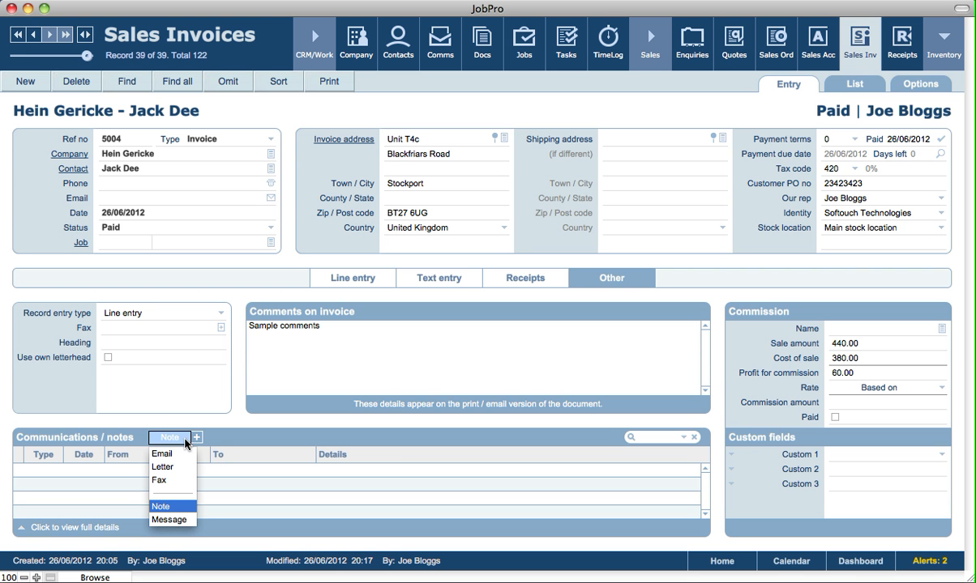
{"action": "left_click", "coordinate": [223, 392]}
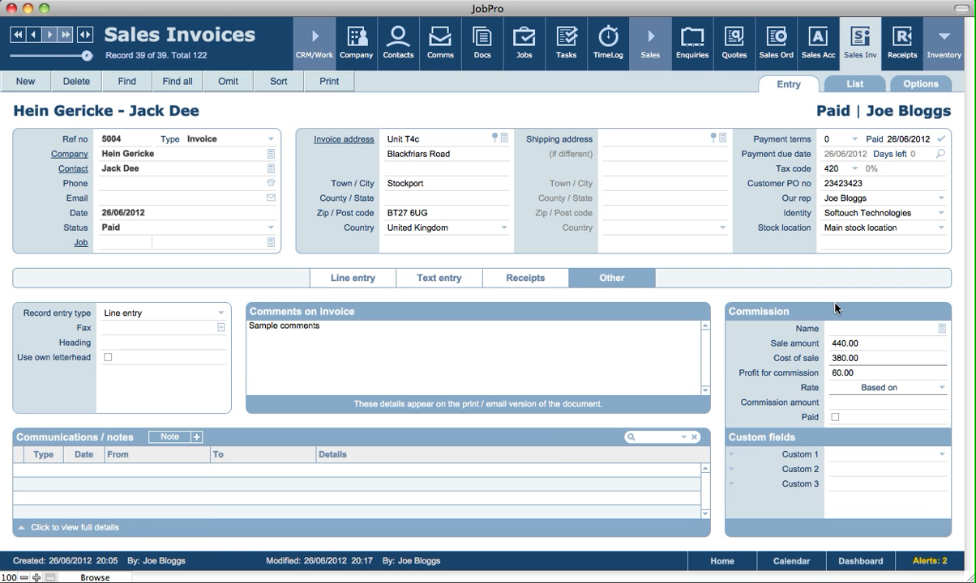
Step: Enter 380 as the commission's cost of sale and view the choices for what the rate is based on
{"action": "left_click", "coordinate": [847, 343]}
{"action": "left_click", "coordinate": [843, 358]}
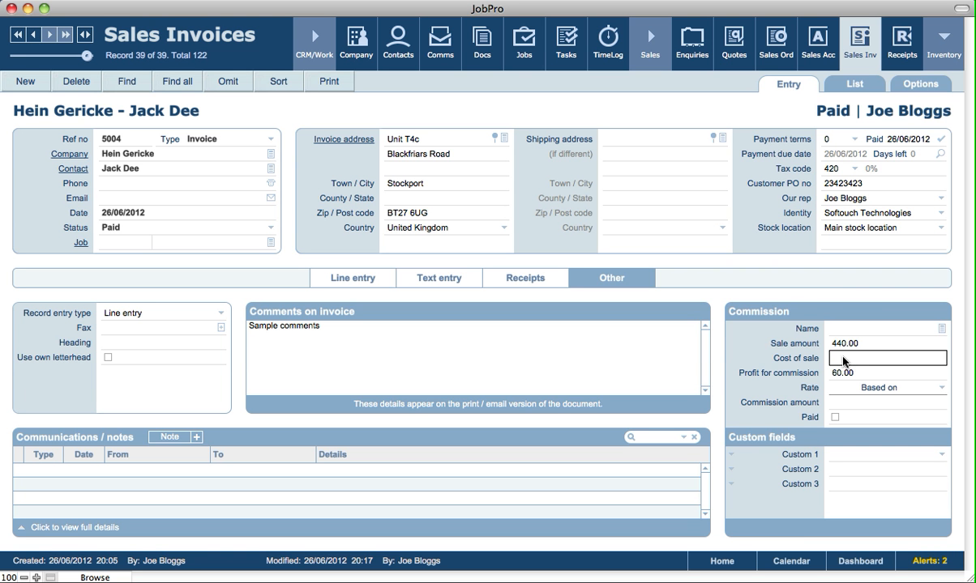
{"action": "type", "text": "380"}
{"action": "left_click", "coordinate": [828, 299]}
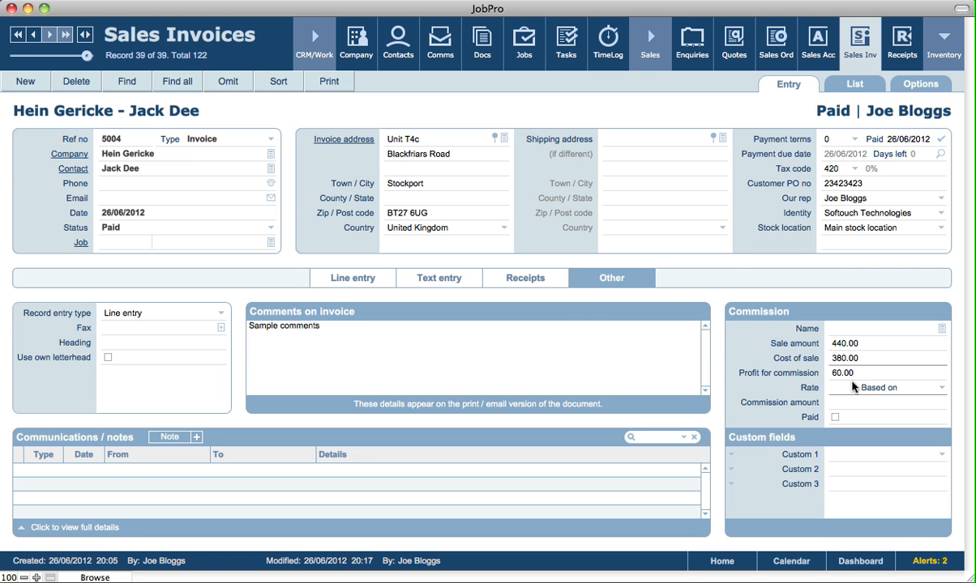
{"action": "left_click", "coordinate": [921, 388]}
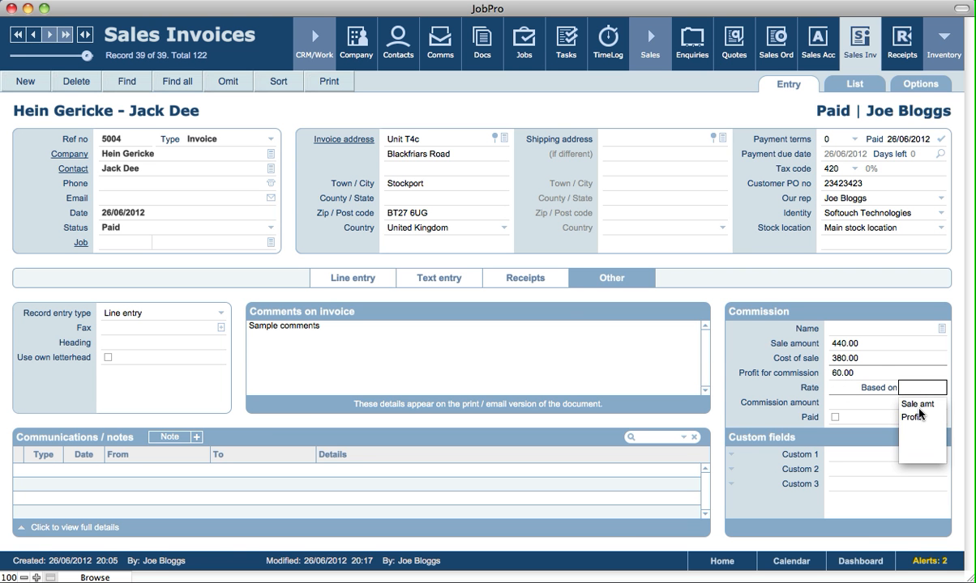
{"action": "left_click", "coordinate": [774, 302]}
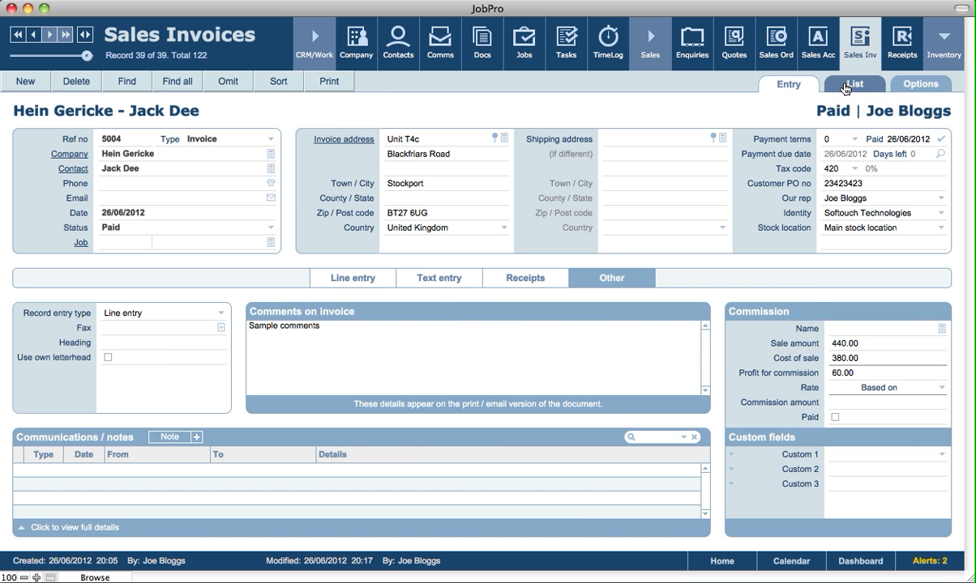
Step: Show the invoices as a list and preview the Sales Invoice Listing without a custom heading, closing it when done
{"action": "left_click", "coordinate": [844, 89]}
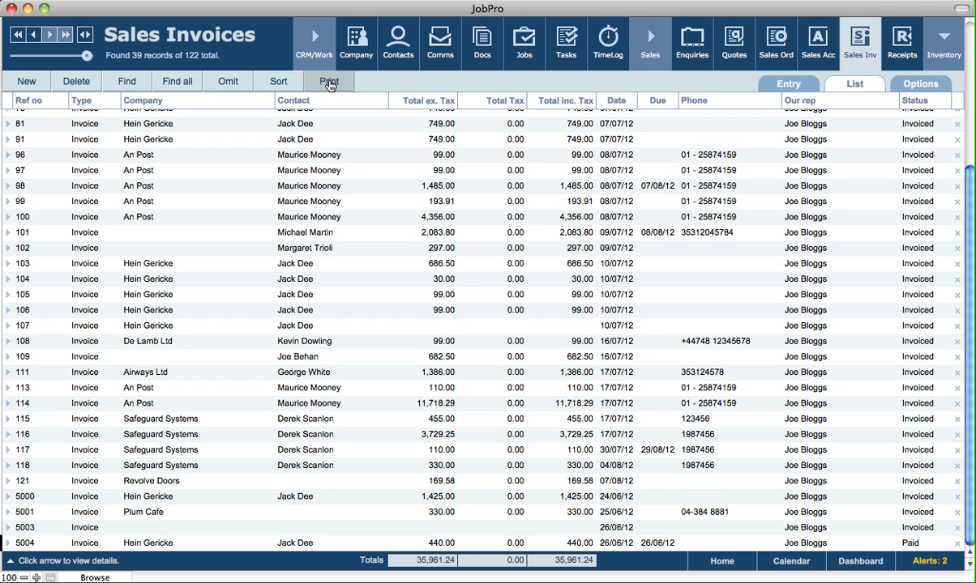
{"action": "left_click", "coordinate": [329, 84]}
{"action": "left_click", "coordinate": [557, 460]}
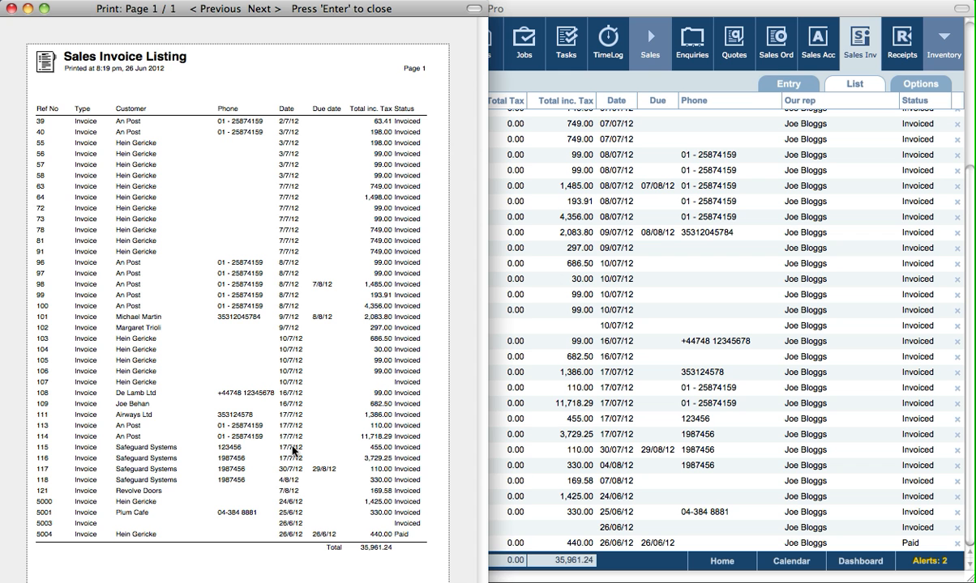
{"action": "key", "text": "Return"}
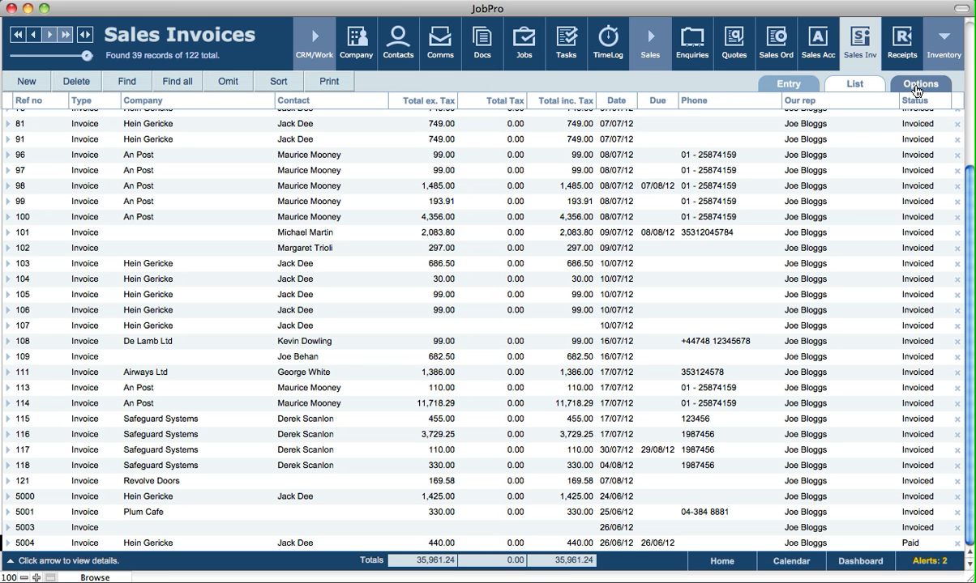
Step: Preview the mini list printout for the found set of invoices with the heading left blank, and close it
{"action": "left_click", "coordinate": [917, 87]}
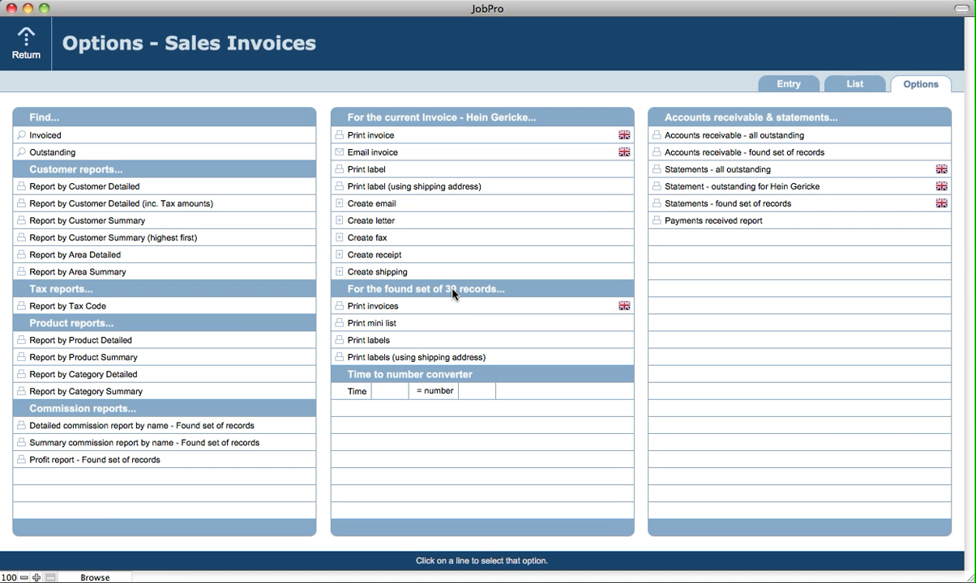
{"action": "left_click", "coordinate": [385, 328]}
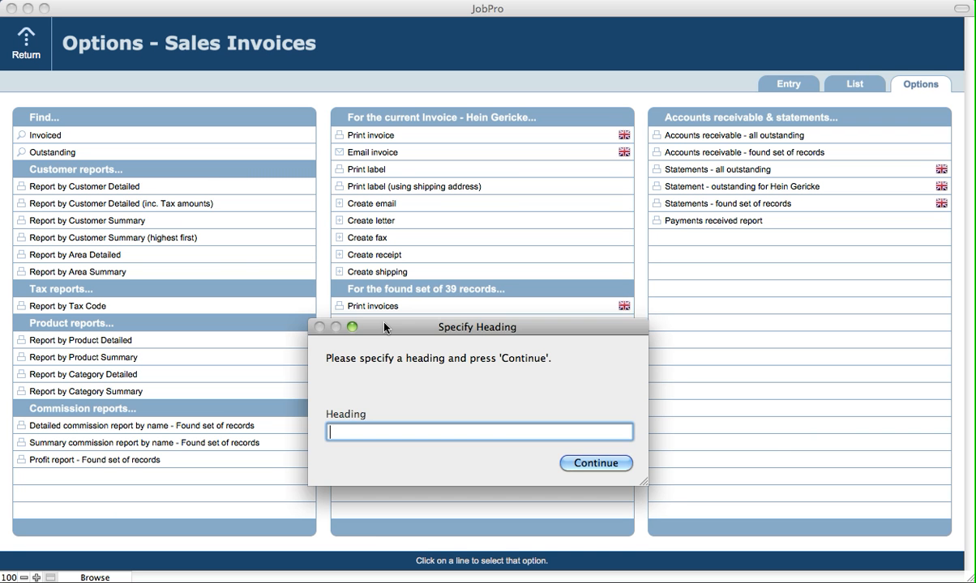
{"action": "left_click", "coordinate": [578, 466]}
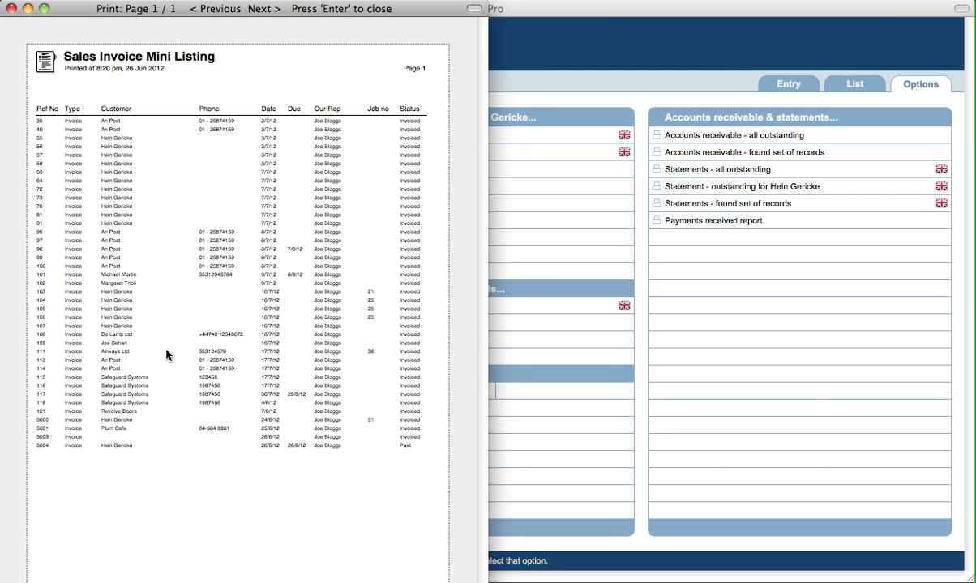
{"action": "key", "text": "Return"}
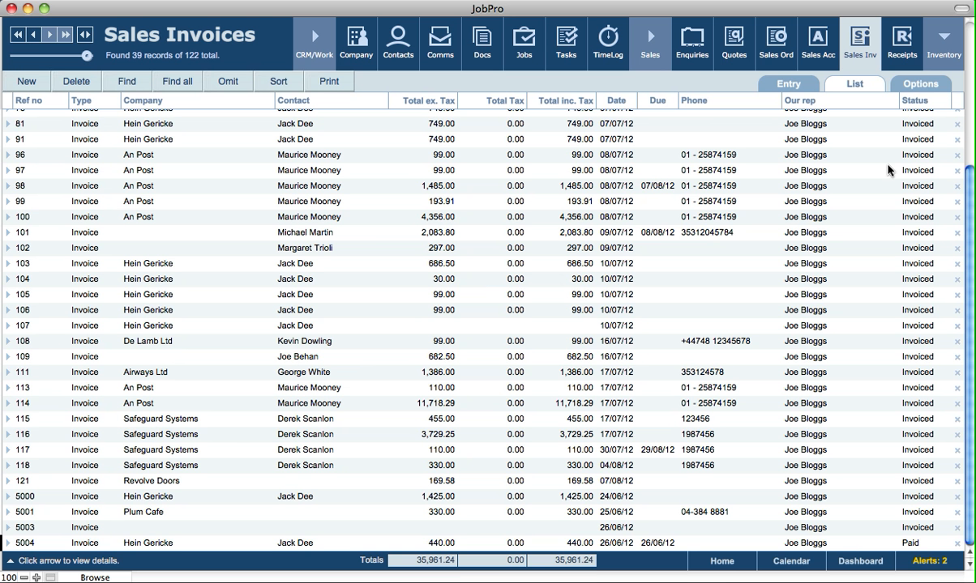
Step: Convert the time 10:25 to a number with the Time to number converter in the sales invoice options
{"action": "left_click", "coordinate": [918, 94]}
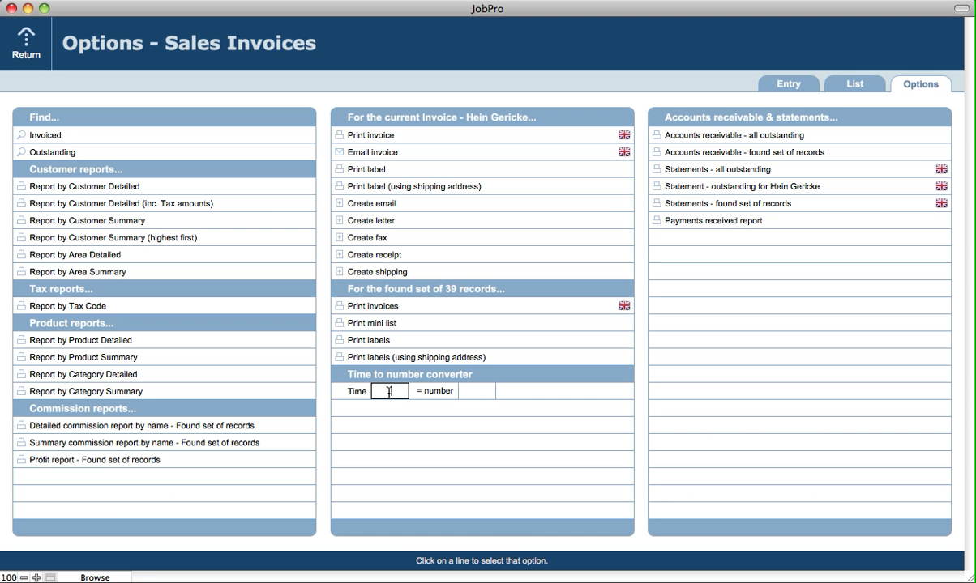
{"action": "type", "text": "10:25"}
{"action": "key", "text": "Return"}
{"action": "left_click", "coordinate": [482, 376]}
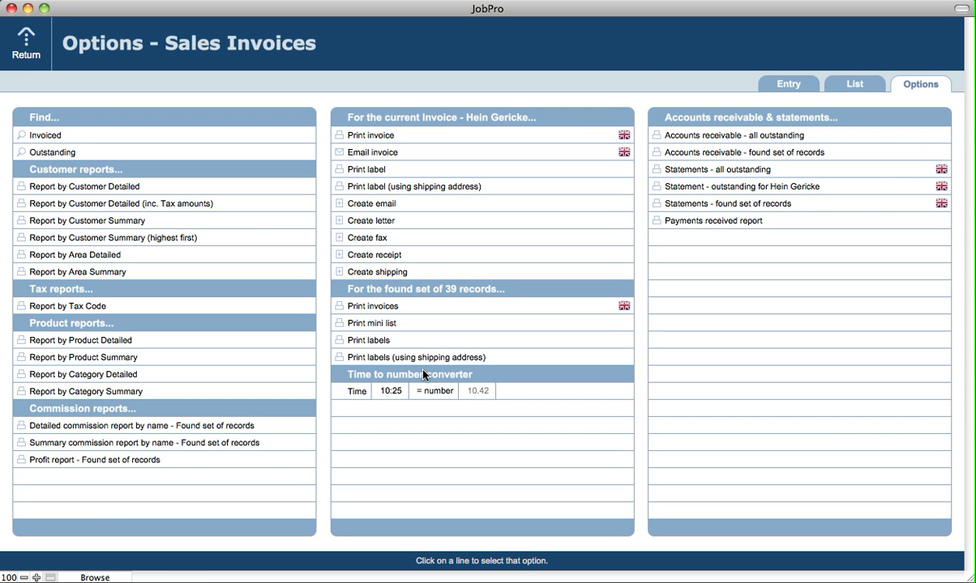
Step: Preview the accounts receivable report for all outstanding invoices, read both of its pages and close it
{"action": "left_click", "coordinate": [761, 138]}
{"action": "left_click", "coordinate": [581, 465]}
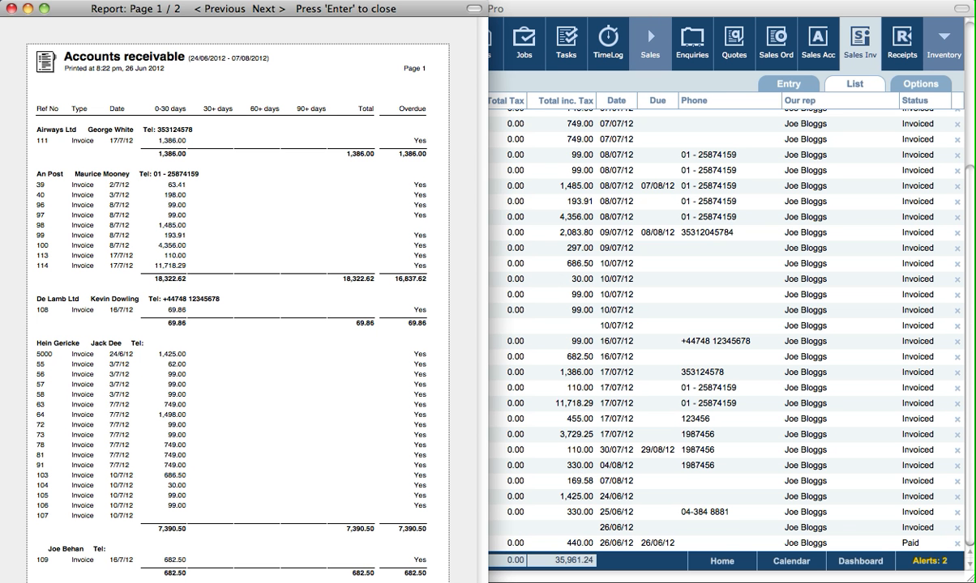
{"action": "left_click", "coordinate": [40, 126]}
{"action": "key", "text": "Right"}
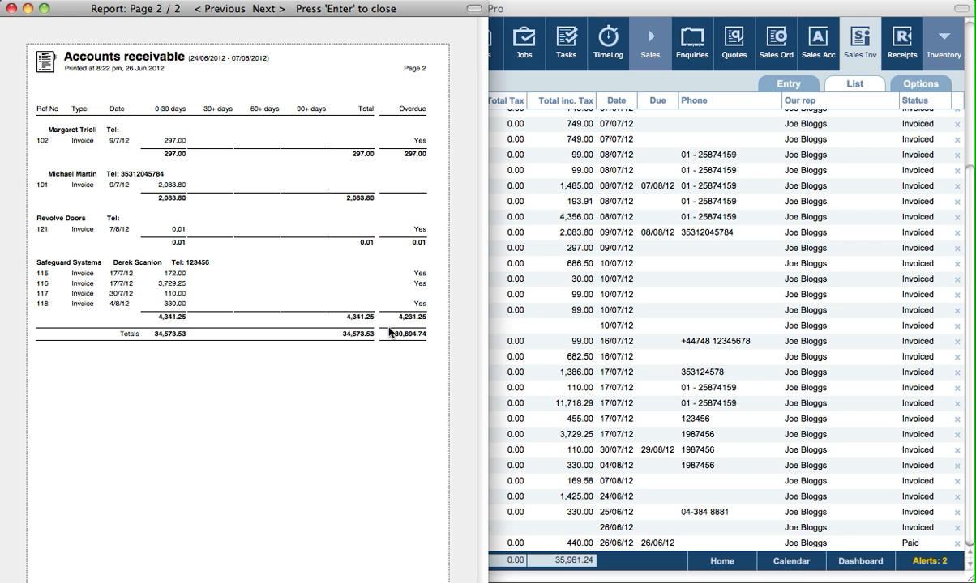
{"action": "key", "text": "Left"}
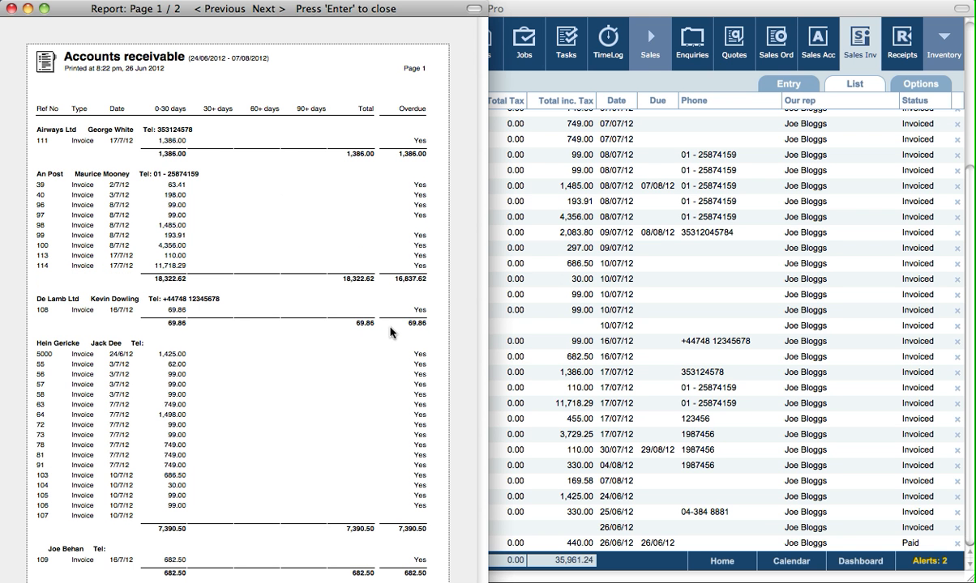
{"action": "key", "text": "Return"}
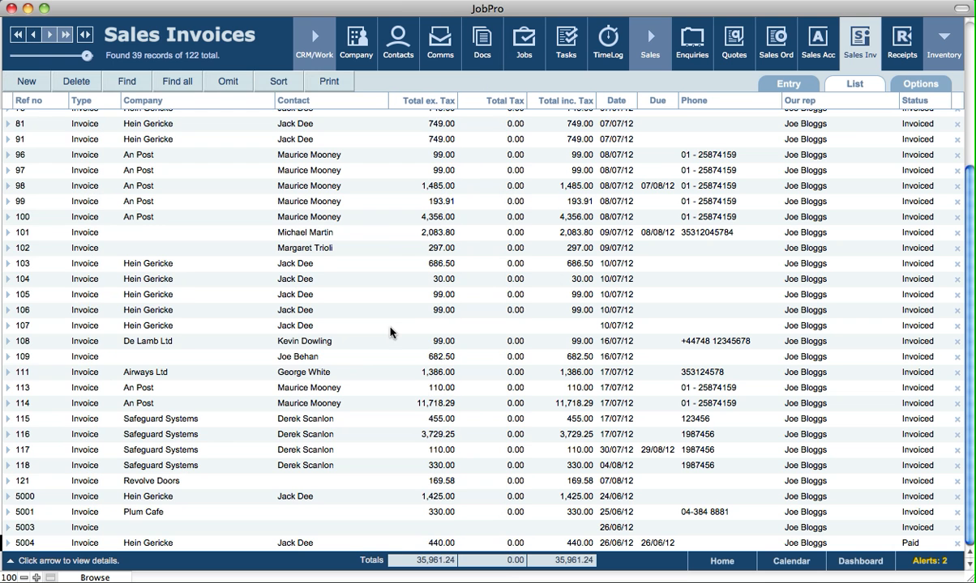
Step: Preview the statements for all outstanding invoices, page through the first six customers' statements and close the preview
{"action": "left_click", "coordinate": [914, 84]}
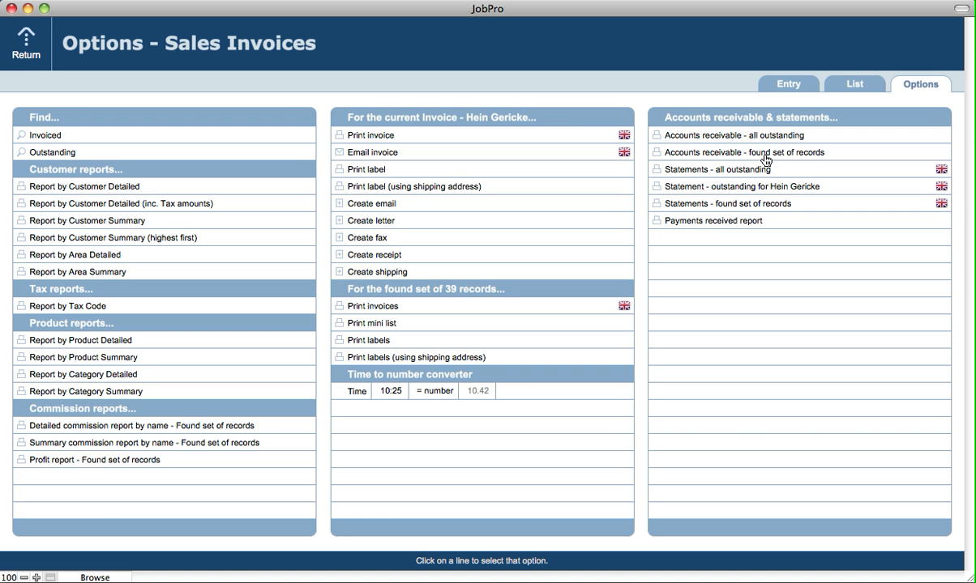
{"action": "left_click", "coordinate": [688, 173]}
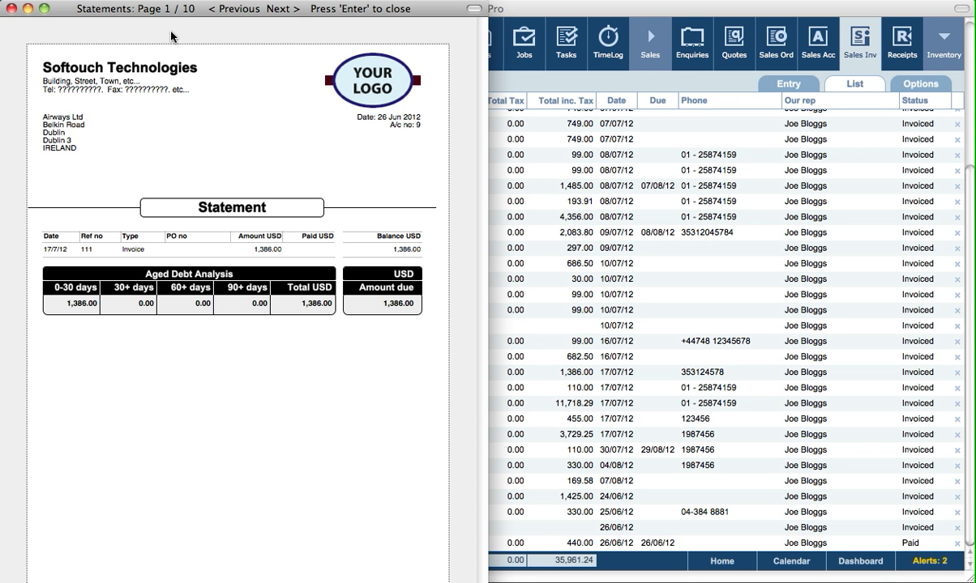
{"action": "key", "text": "Right"}
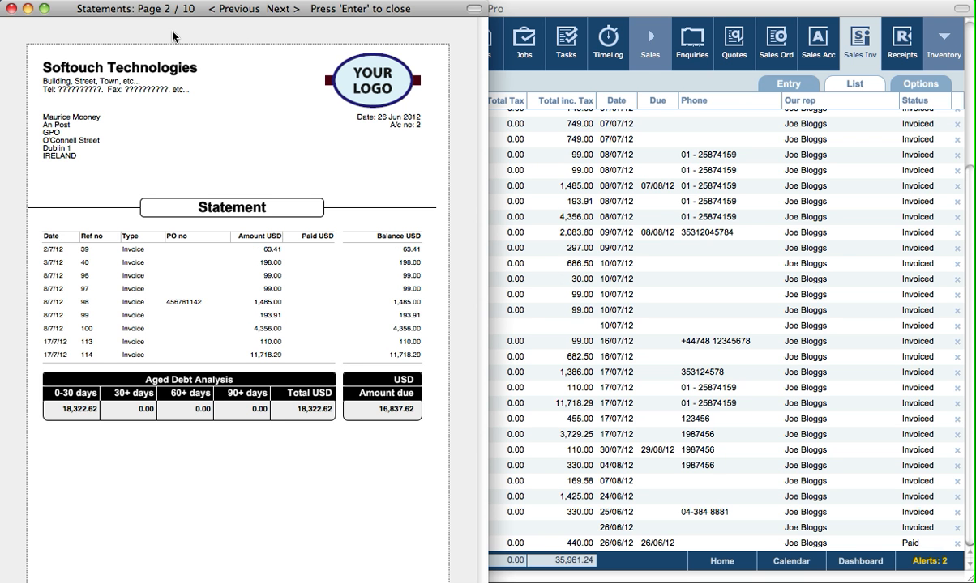
{"action": "key", "text": "Right"}
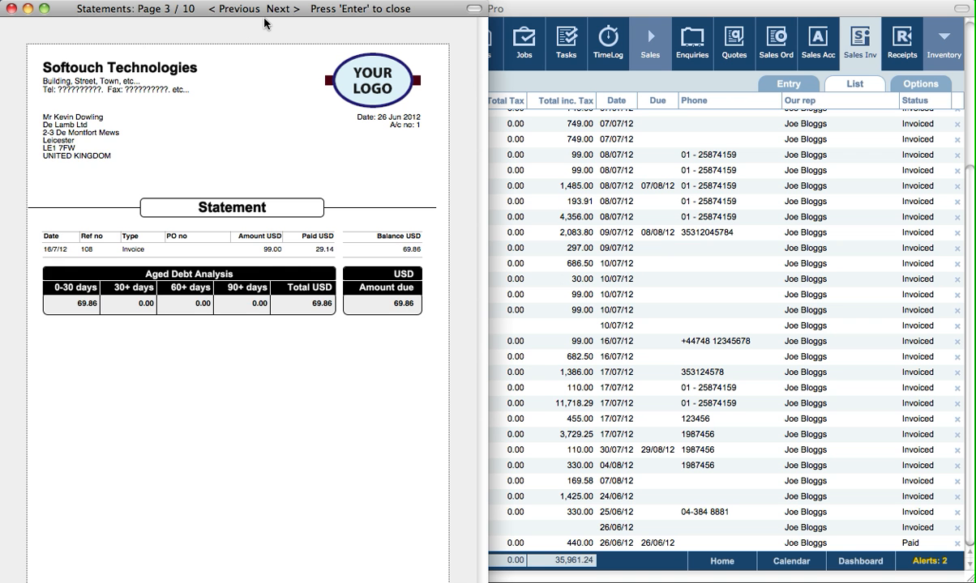
{"action": "key", "text": "Right"}
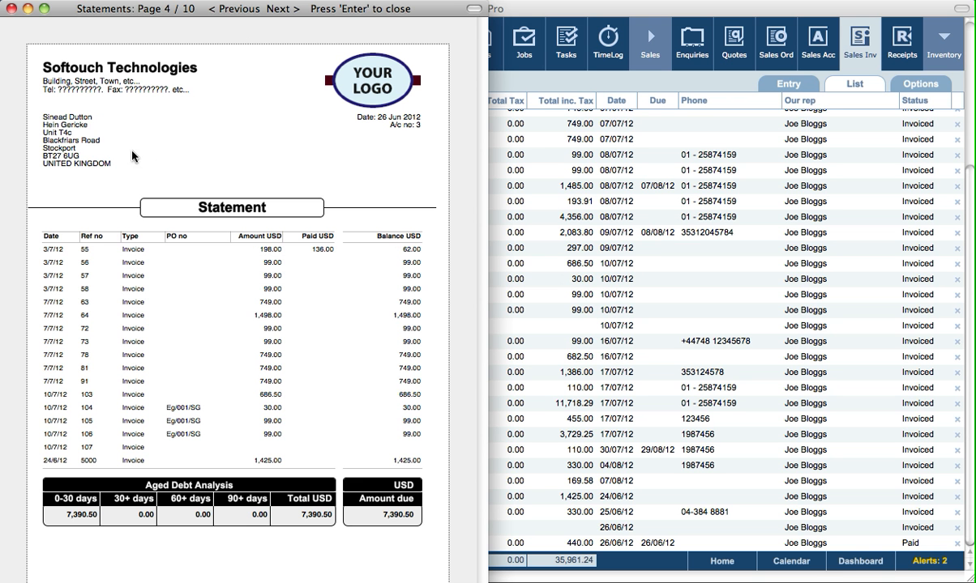
{"action": "key", "text": "Right"}
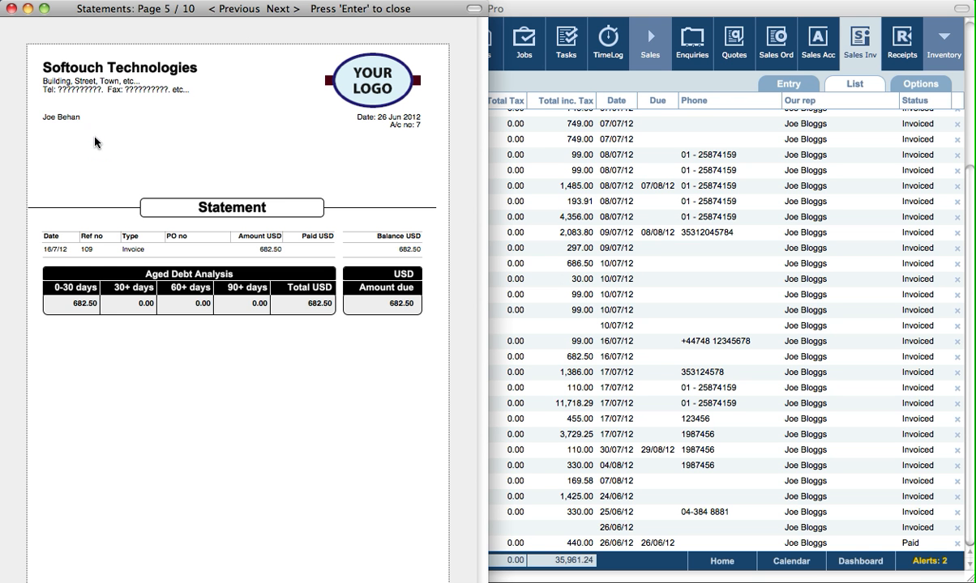
{"action": "key", "text": "Right"}
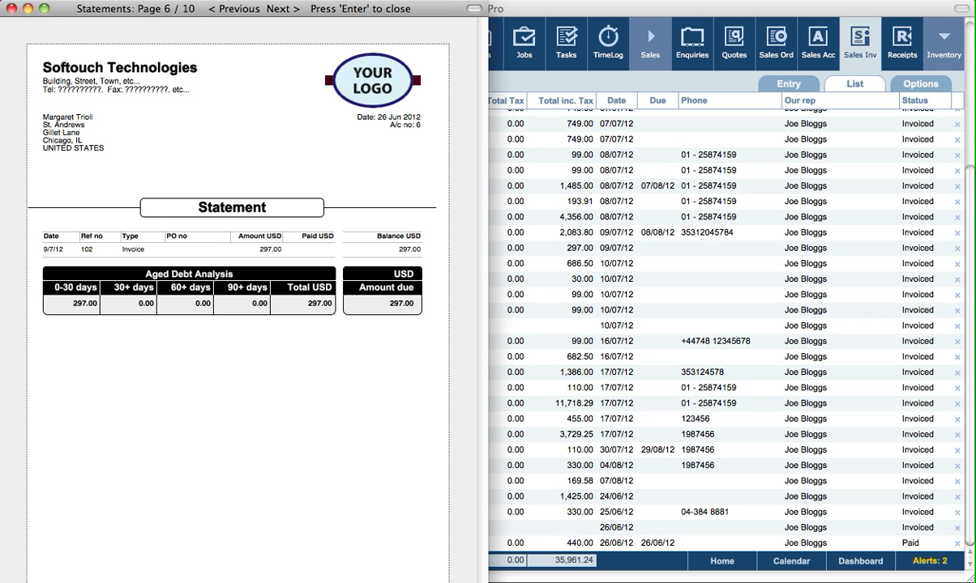
{"action": "key", "text": "Return"}
Step: Check the current invoice's customer, preview the outstanding statement for Hein Gericke and close it
{"action": "left_click", "coordinate": [907, 86]}
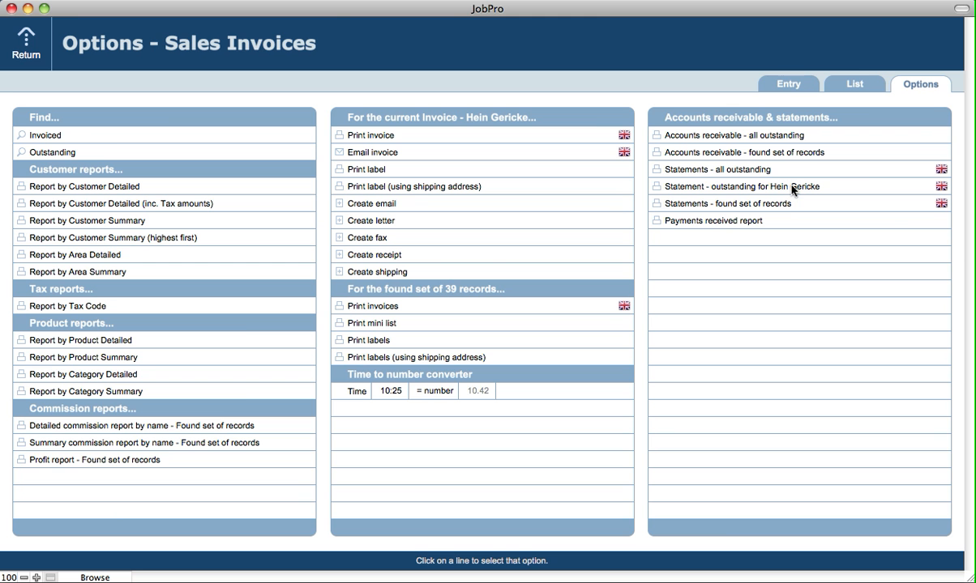
{"action": "left_click", "coordinate": [795, 85]}
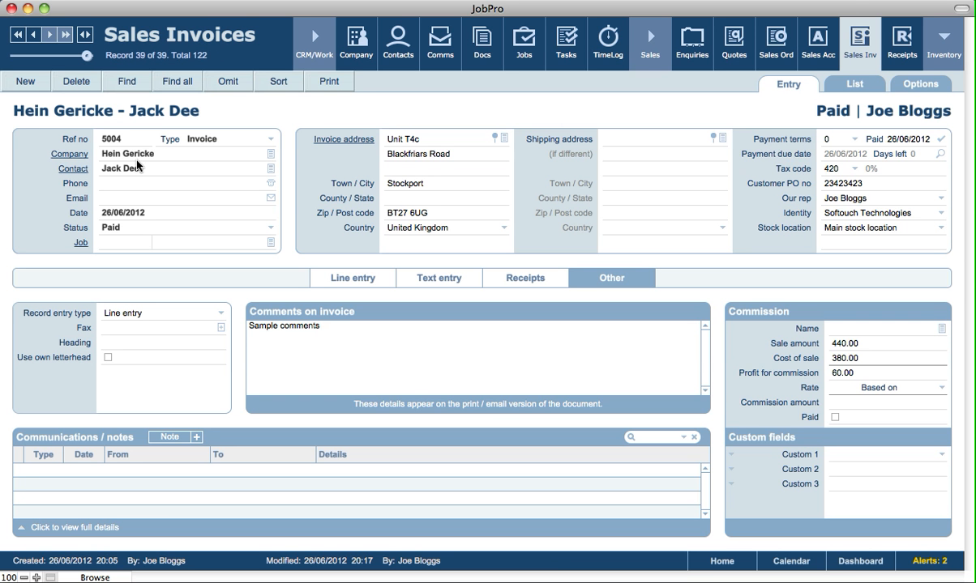
{"action": "left_click", "coordinate": [923, 84]}
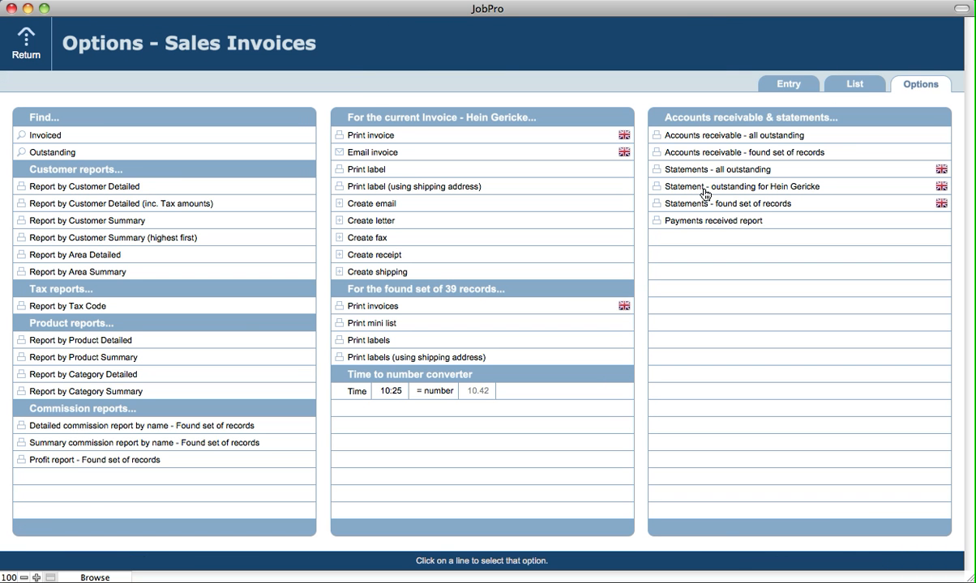
{"action": "left_click", "coordinate": [799, 191]}
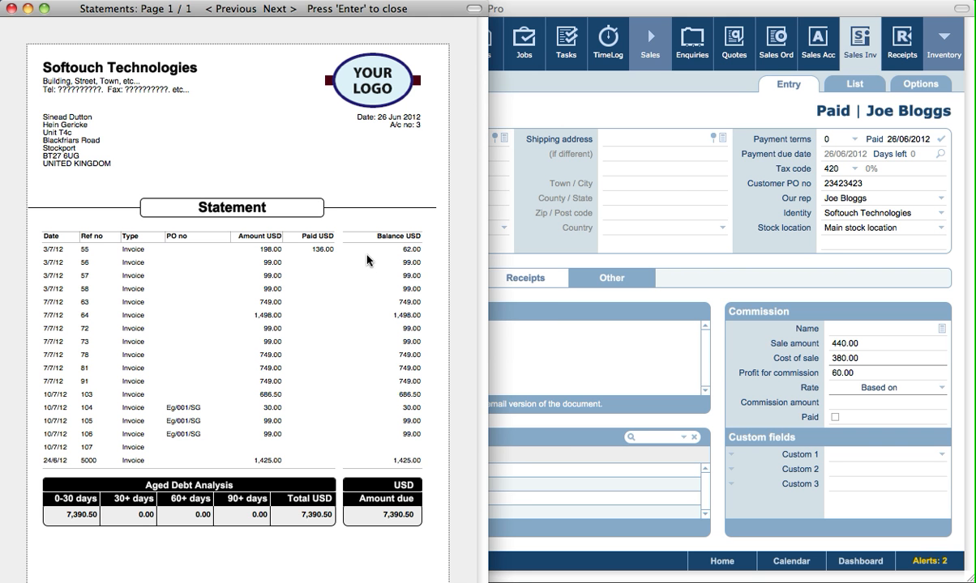
{"action": "key", "text": "Return"}
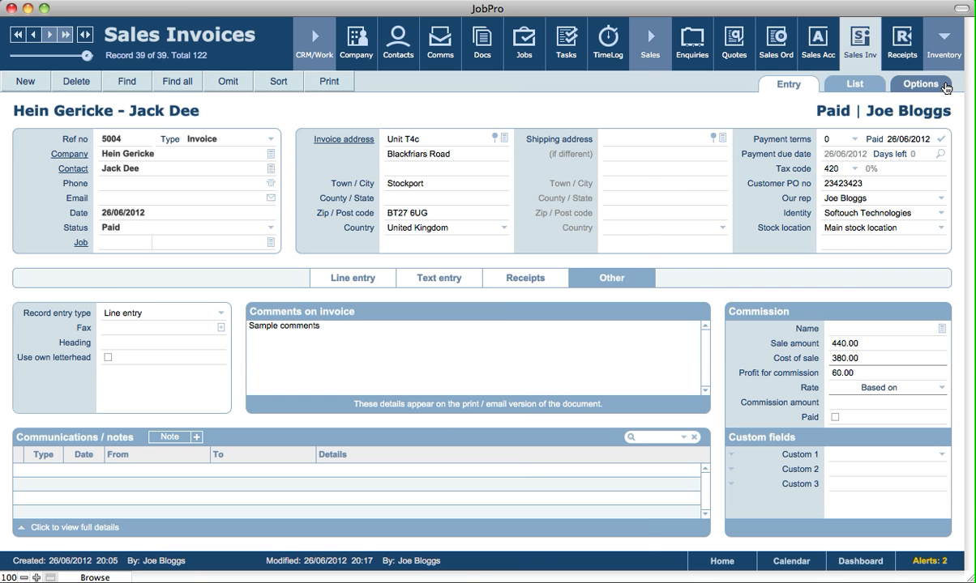
Step: Open the find options for the payments received report and enter */06/2012 as the date criterion
{"action": "left_click", "coordinate": [942, 87]}
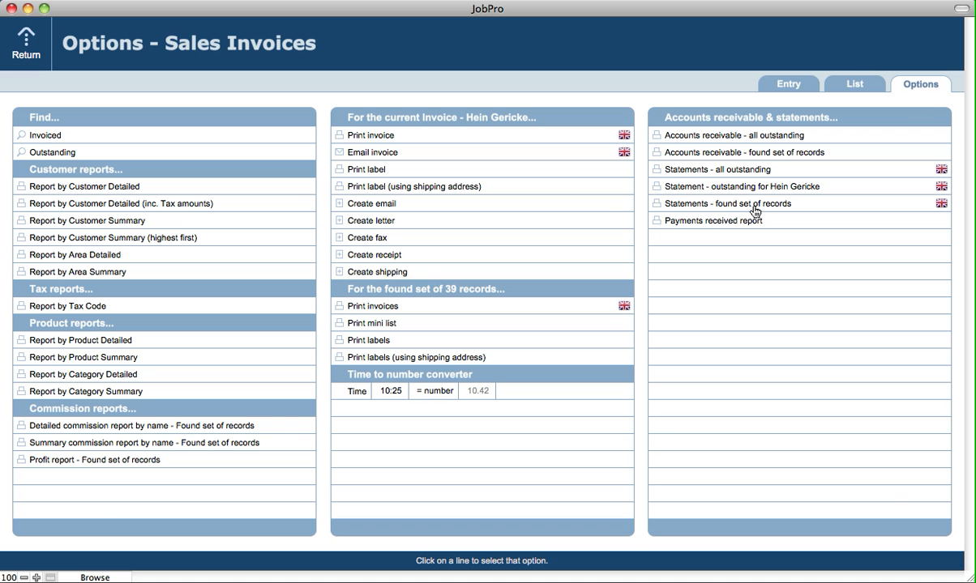
{"action": "left_click", "coordinate": [698, 205]}
{"action": "left_click", "coordinate": [695, 222]}
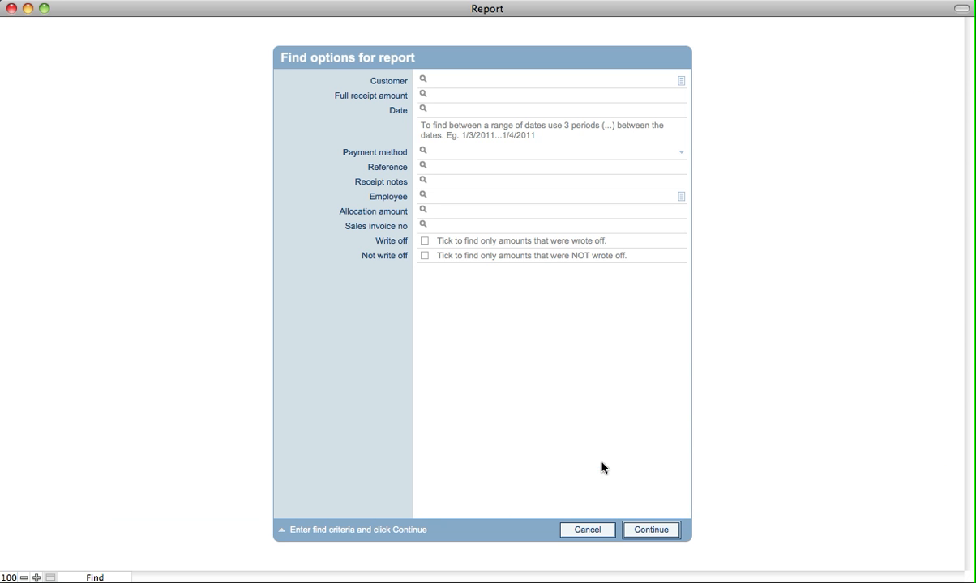
{"action": "left_click", "coordinate": [438, 110]}
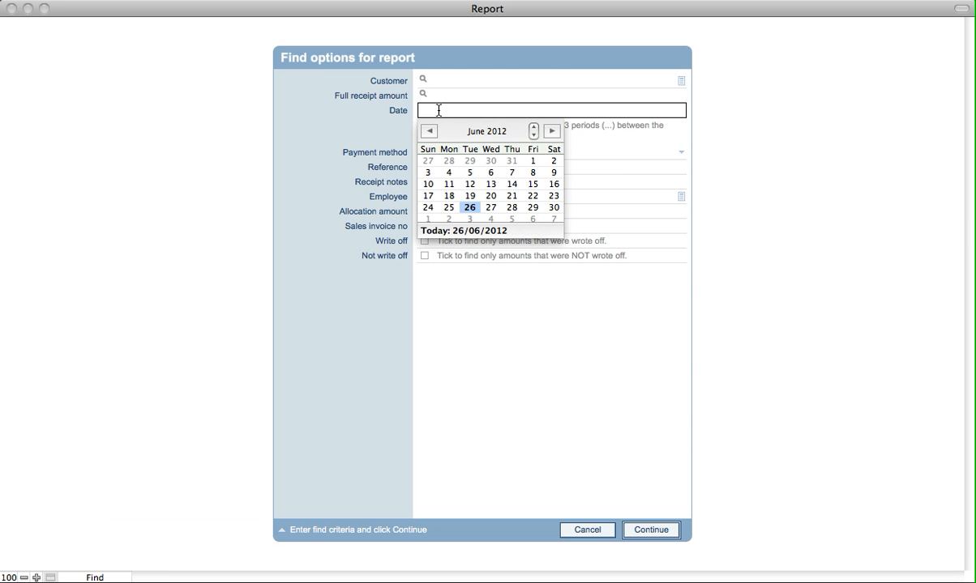
{"action": "left_click", "coordinate": [439, 111]}
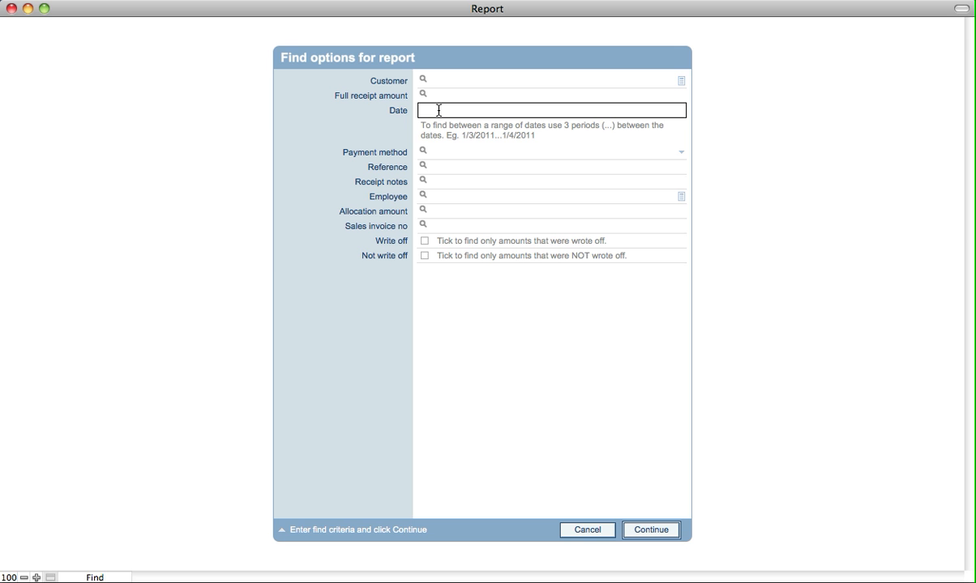
{"action": "type", "text": "06/2012"}
{"action": "left_click", "coordinate": [334, 122]}
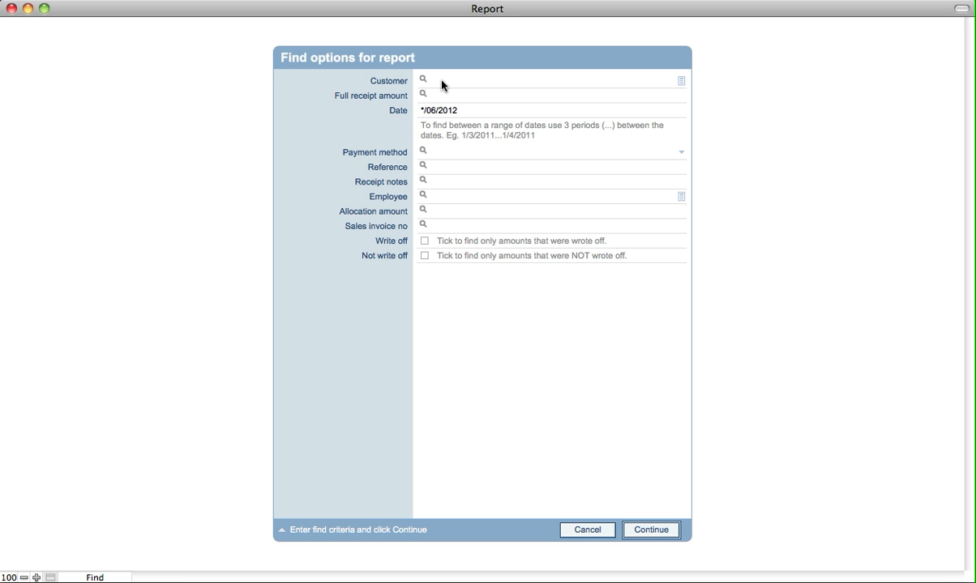
Step: Check the payment method choices, leave that criterion empty, cancel the report and return to the invoice entry view
{"action": "left_click", "coordinate": [454, 153]}
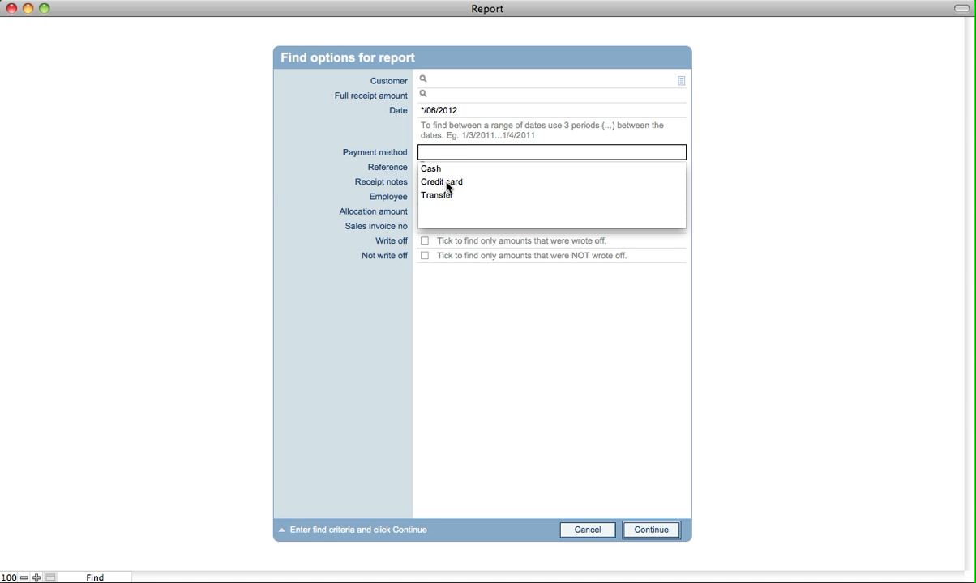
{"action": "left_click", "coordinate": [302, 205]}
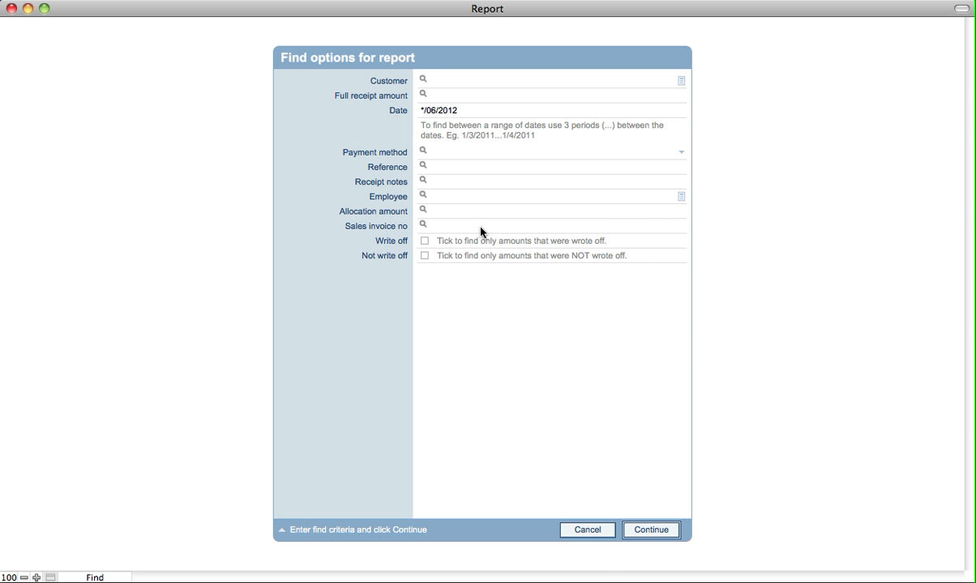
{"action": "left_click", "coordinate": [600, 531]}
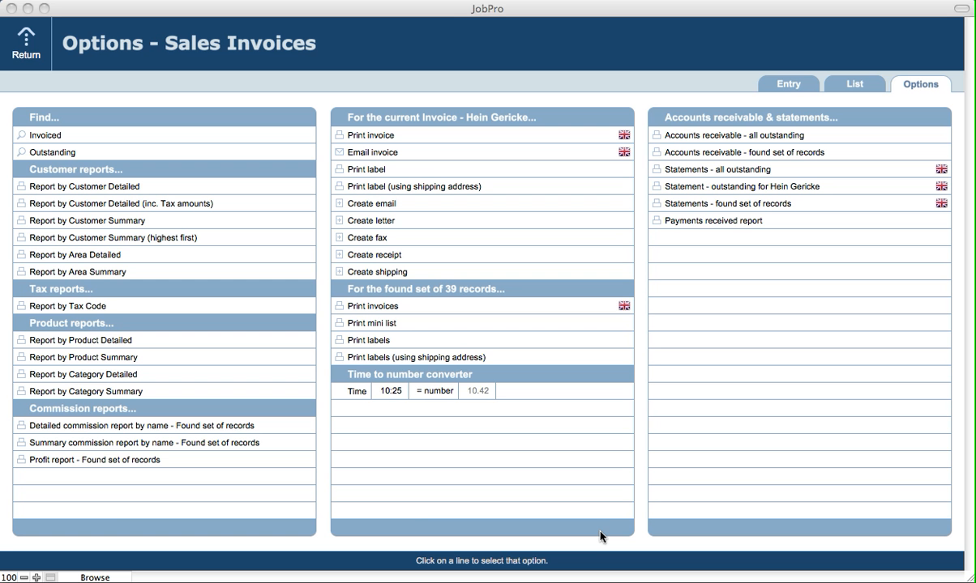
{"action": "left_click", "coordinate": [781, 82]}
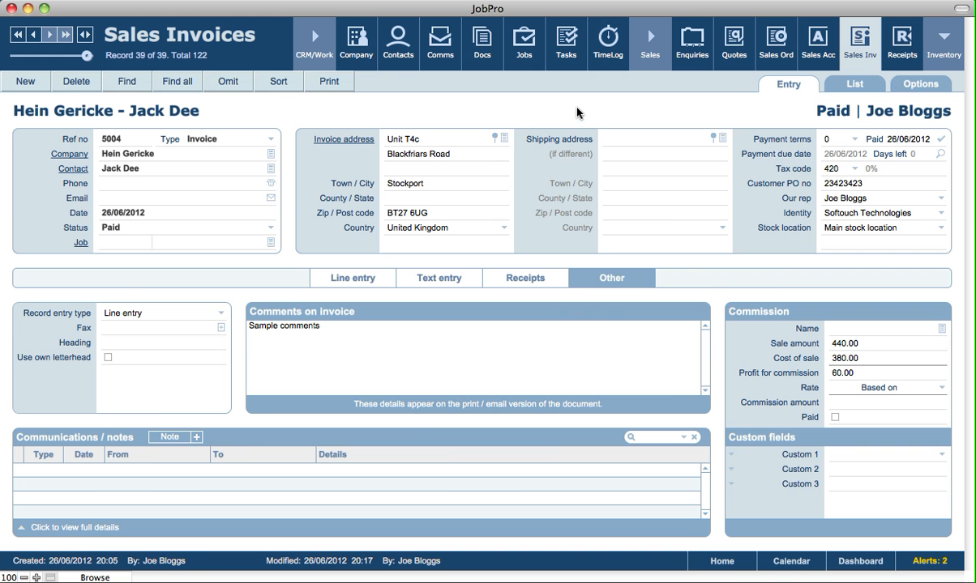
Step: View the sales invoices listed on the company record, the job record and the Hein Gericke sales account
{"action": "left_click", "coordinate": [357, 53]}
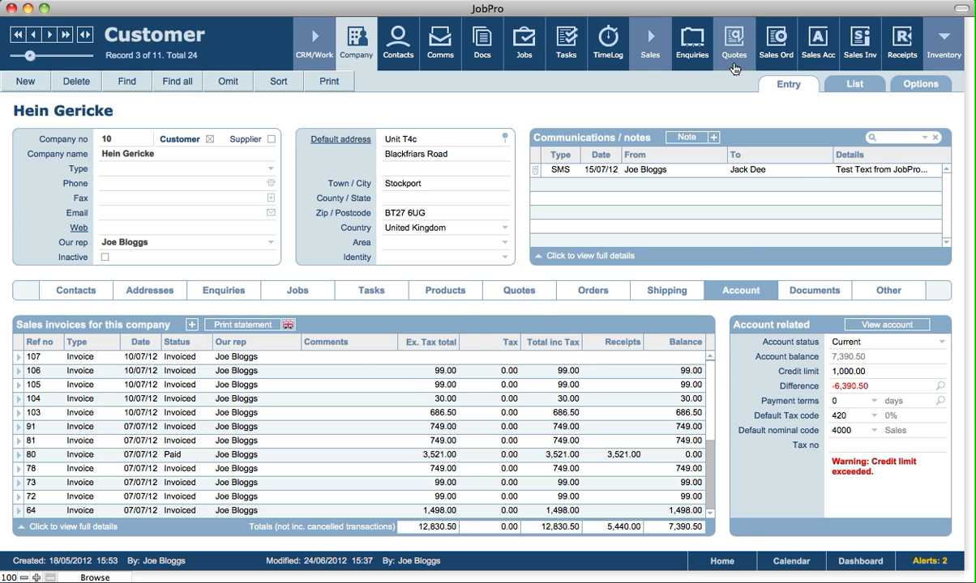
{"action": "left_click", "coordinate": [522, 51]}
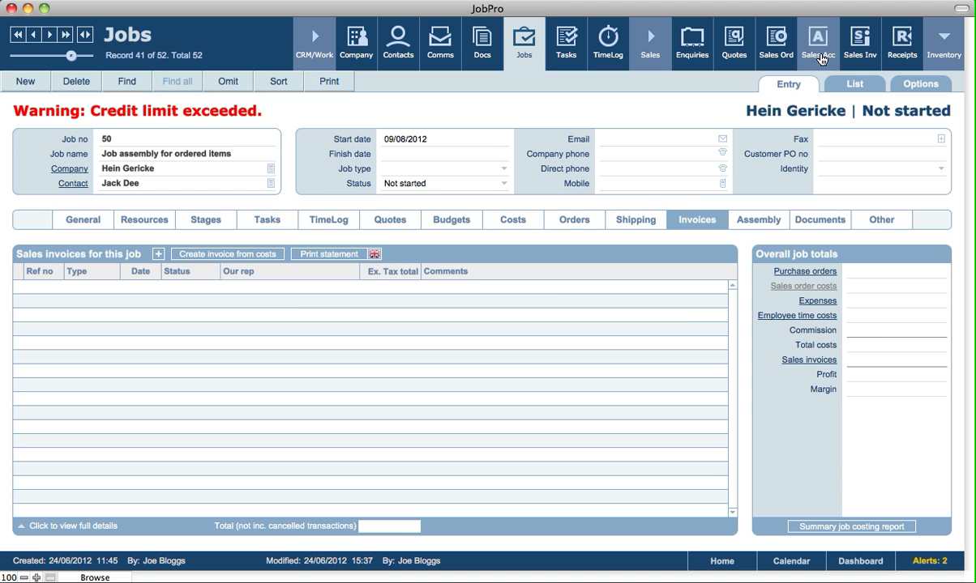
{"action": "left_click", "coordinate": [820, 57]}
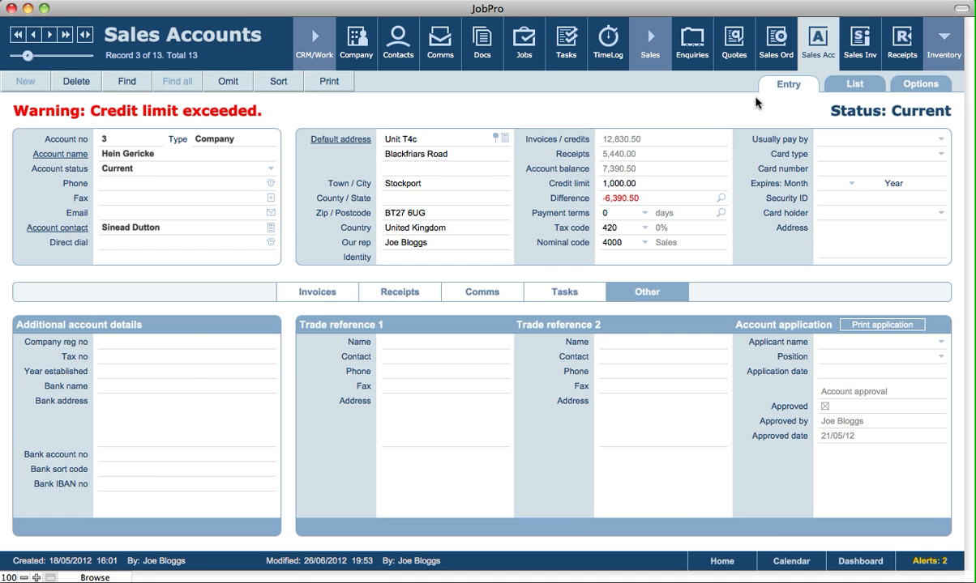
{"action": "left_click", "coordinate": [317, 292]}
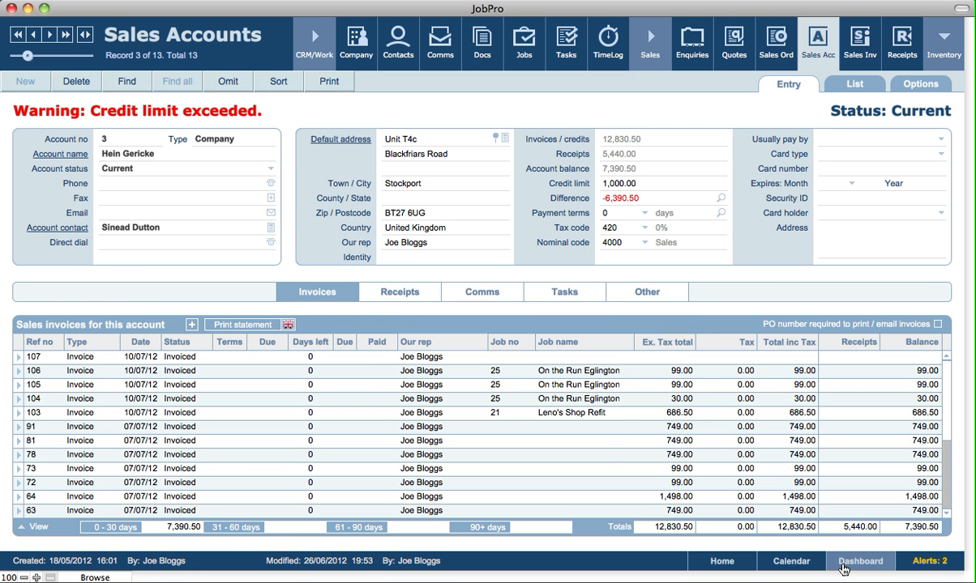
Step: Look through the outstanding sales invoices on the dashboard and in the home screen's QuickView
{"action": "left_click", "coordinate": [857, 567]}
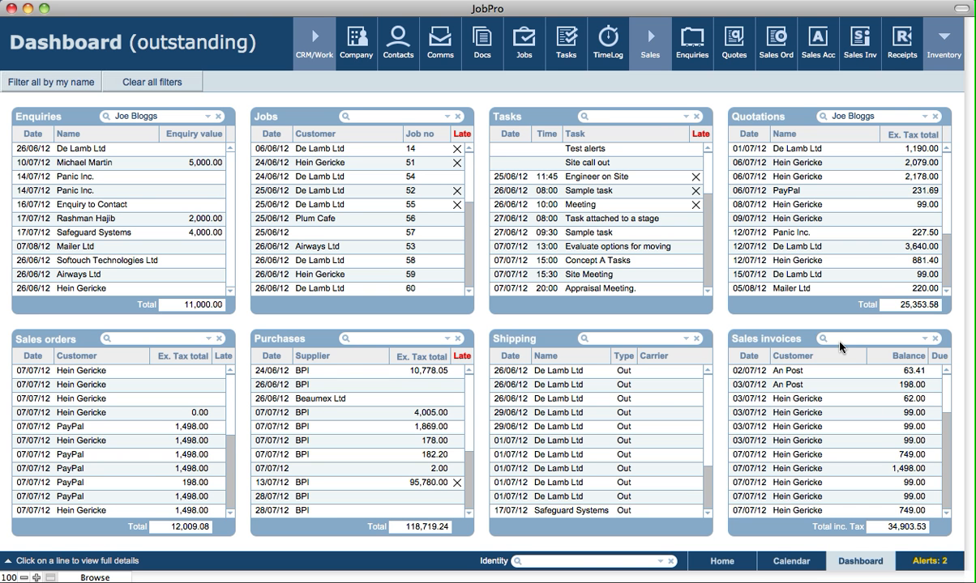
{"action": "scroll", "coordinate": [944, 408], "scroll_direction": "down", "scroll_amount": 1}
{"action": "scroll", "coordinate": [944, 408], "scroll_direction": "down", "scroll_amount": 10}
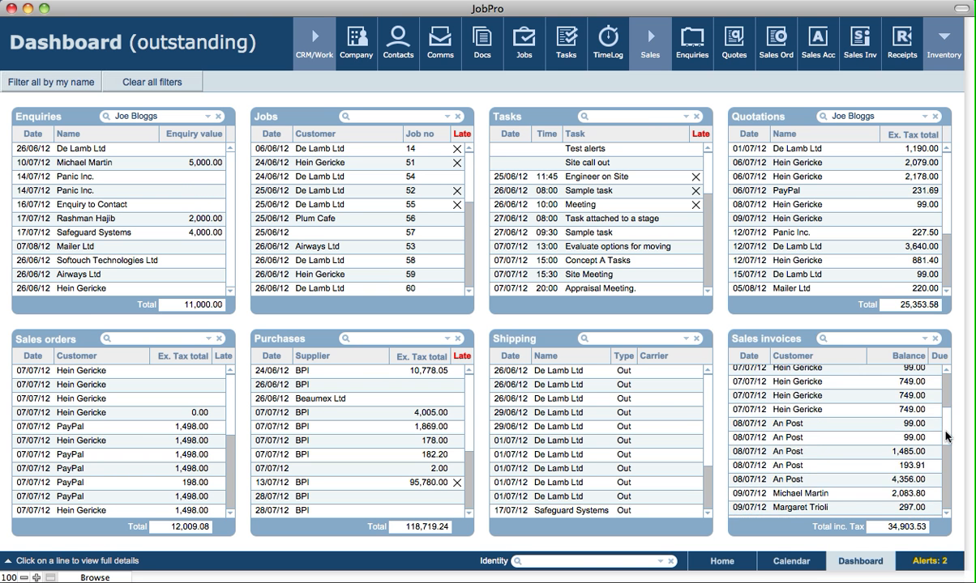
{"action": "left_click_drag", "start_coordinate": [949, 414], "coordinate": [948, 397]}
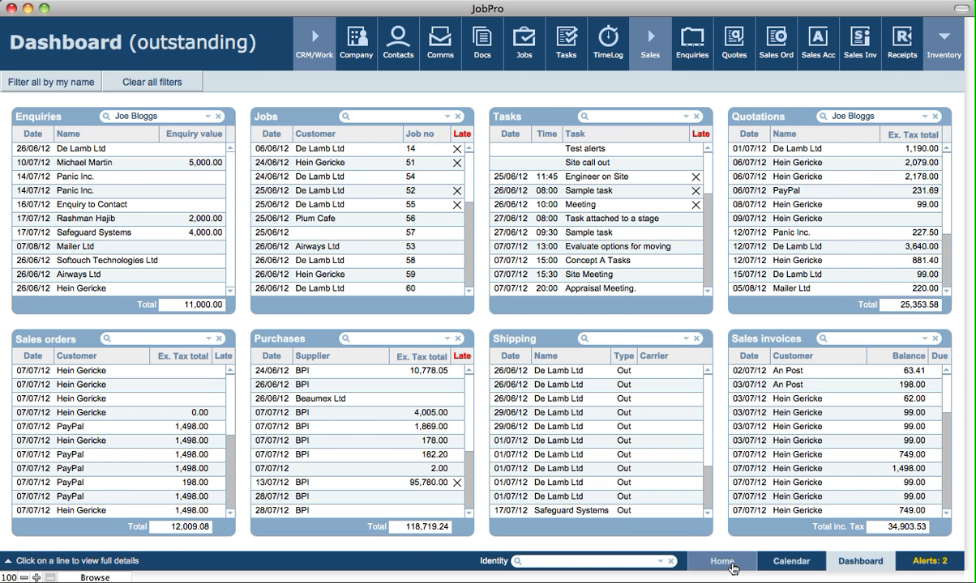
{"action": "left_click", "coordinate": [719, 560]}
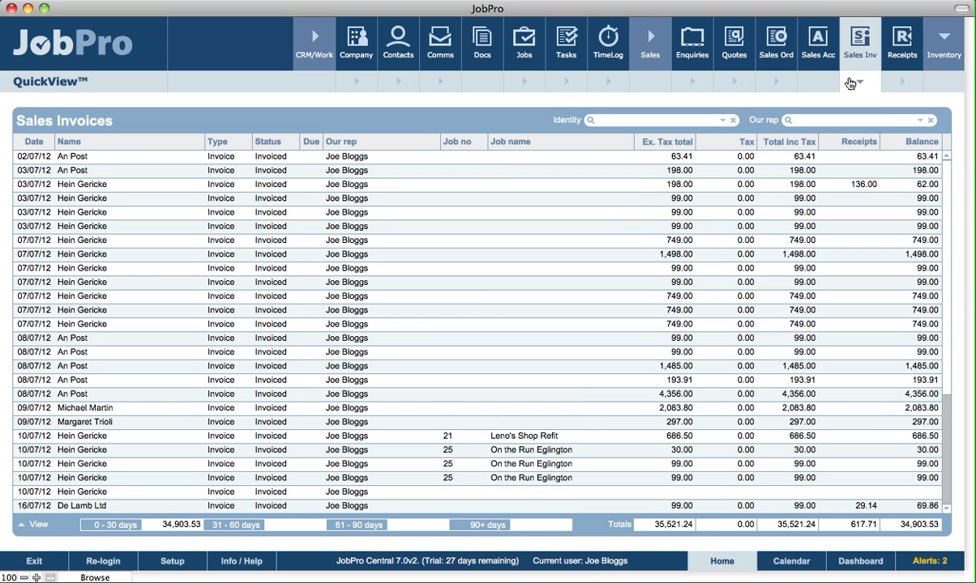